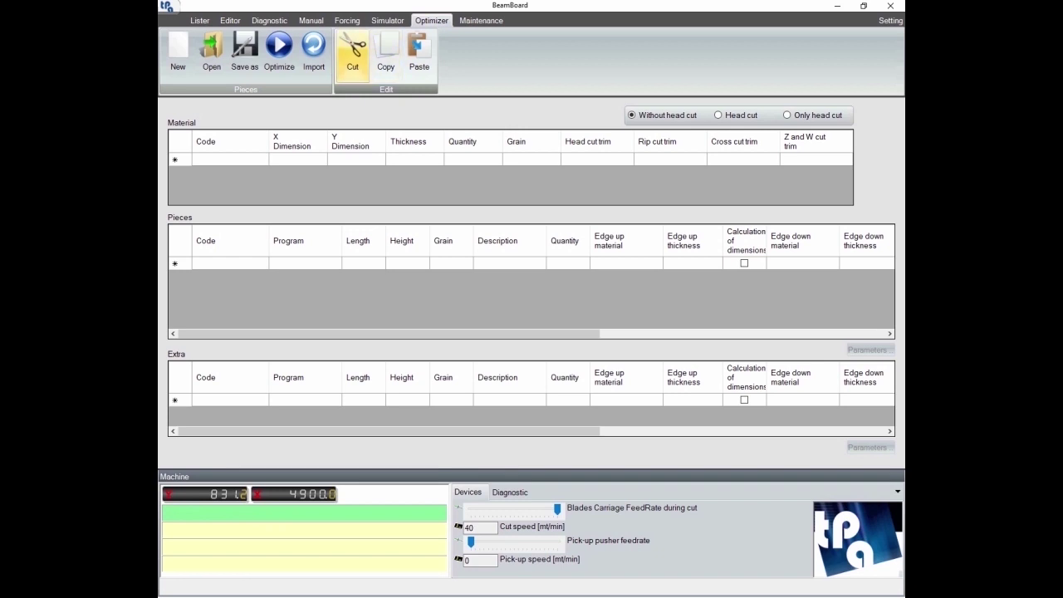
Open the OPTIMIZE.Csv cutting list and review the MDF material row from its dimensions through to the head cut trim.
click(212, 57)
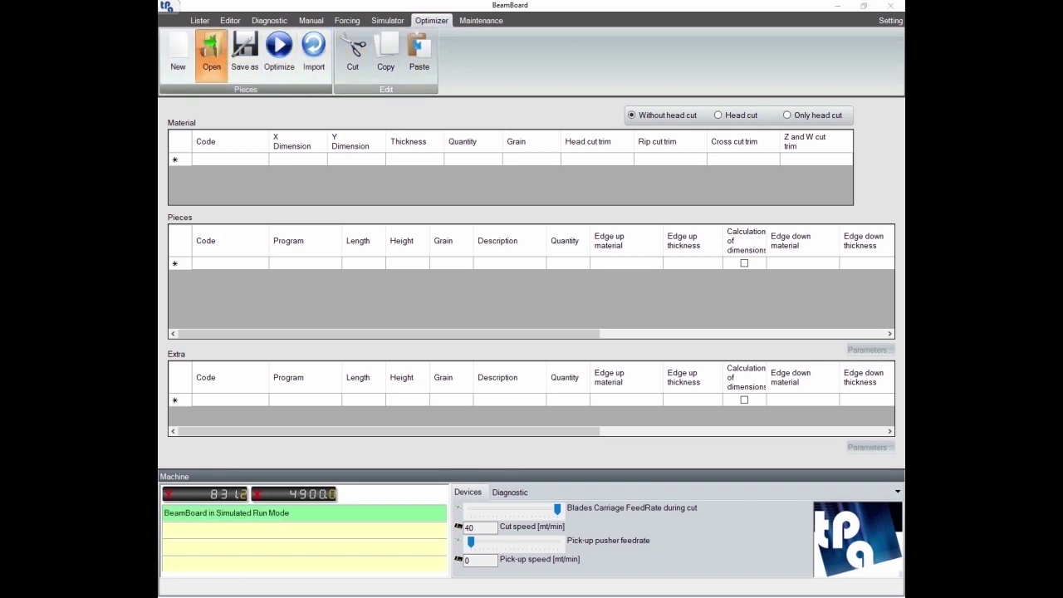
double_click(498, 159)
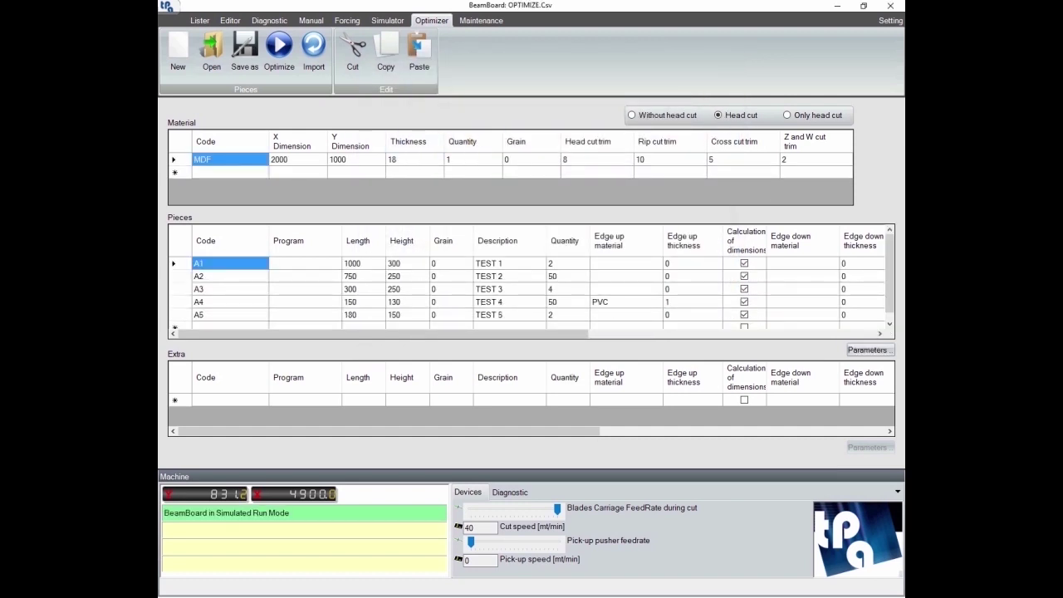
click(298, 159)
click(357, 160)
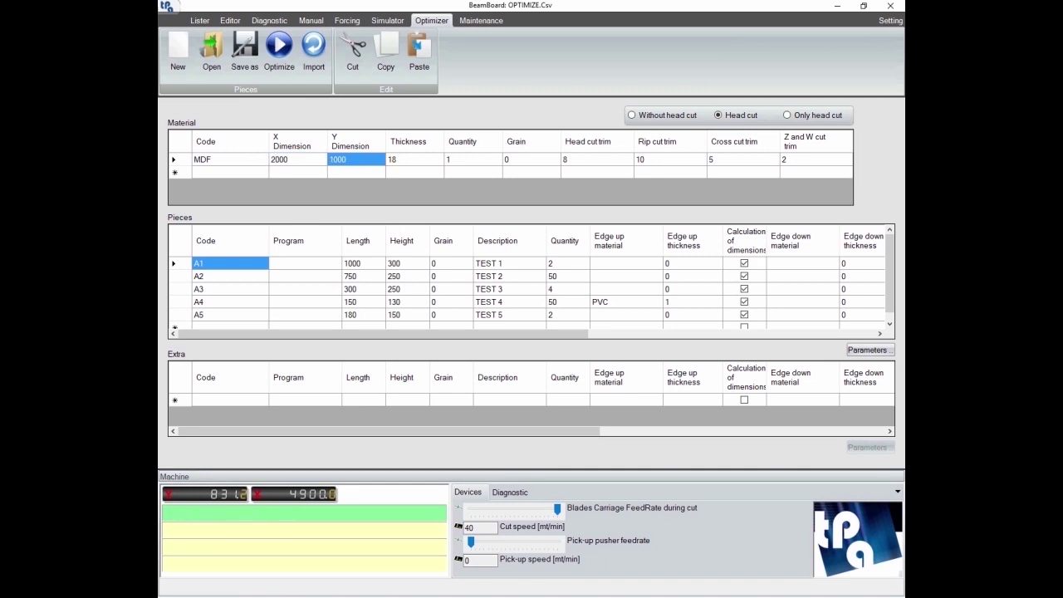
click(415, 159)
click(473, 159)
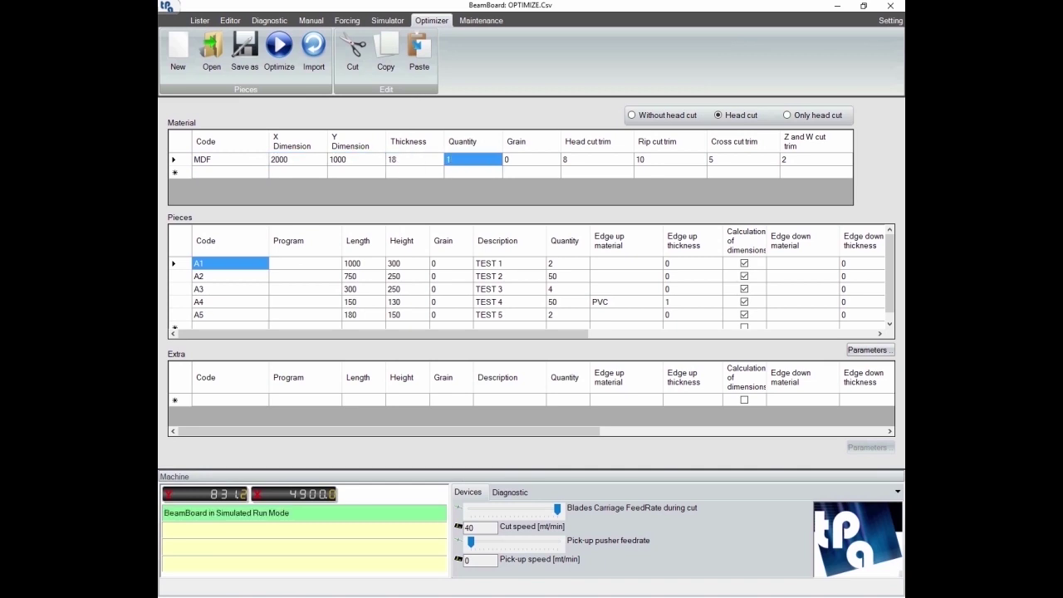
click(532, 160)
click(597, 159)
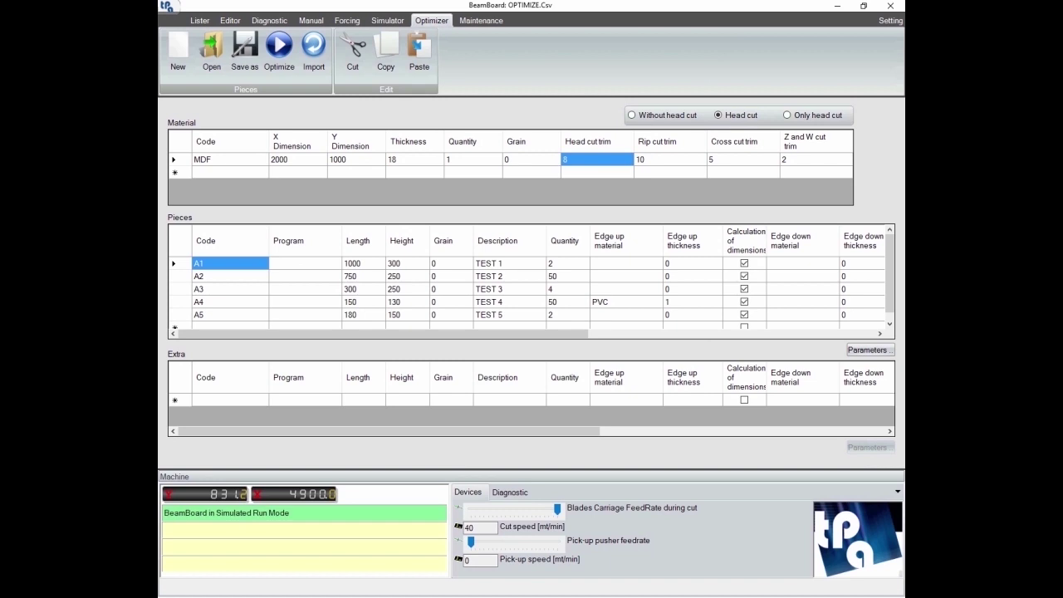
Examine piece A1's program, length, height and grain, and the quantities of pieces A1 to A5.
click(306, 241)
click(230, 263)
click(306, 263)
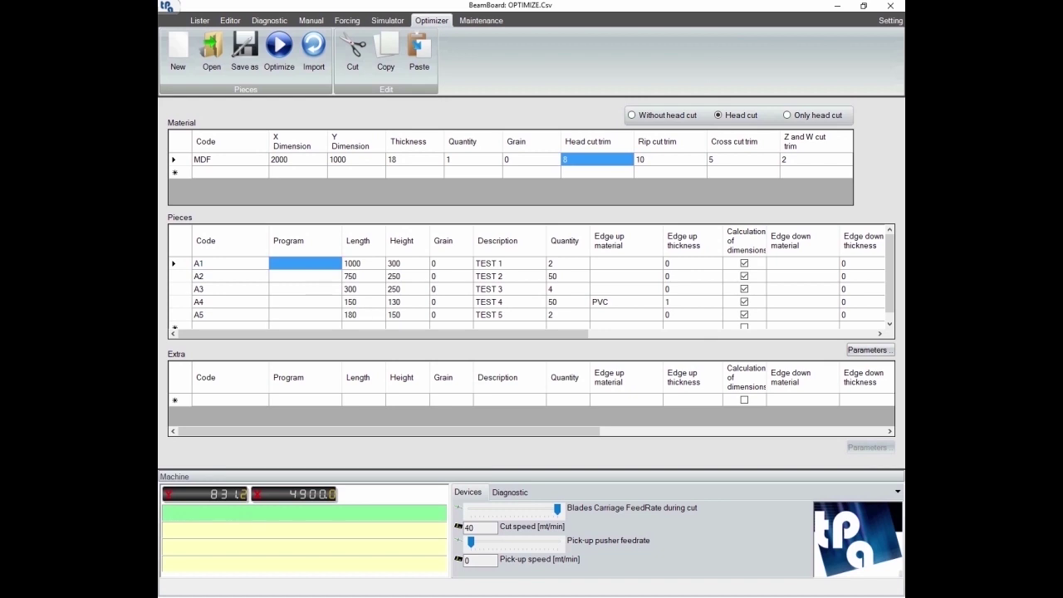
click(363, 263)
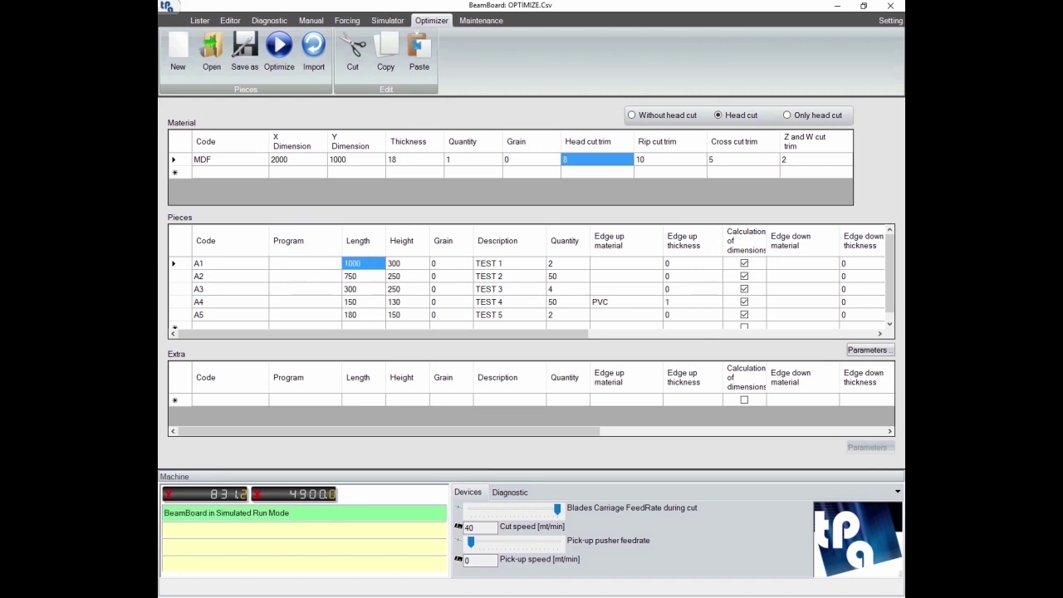
click(407, 263)
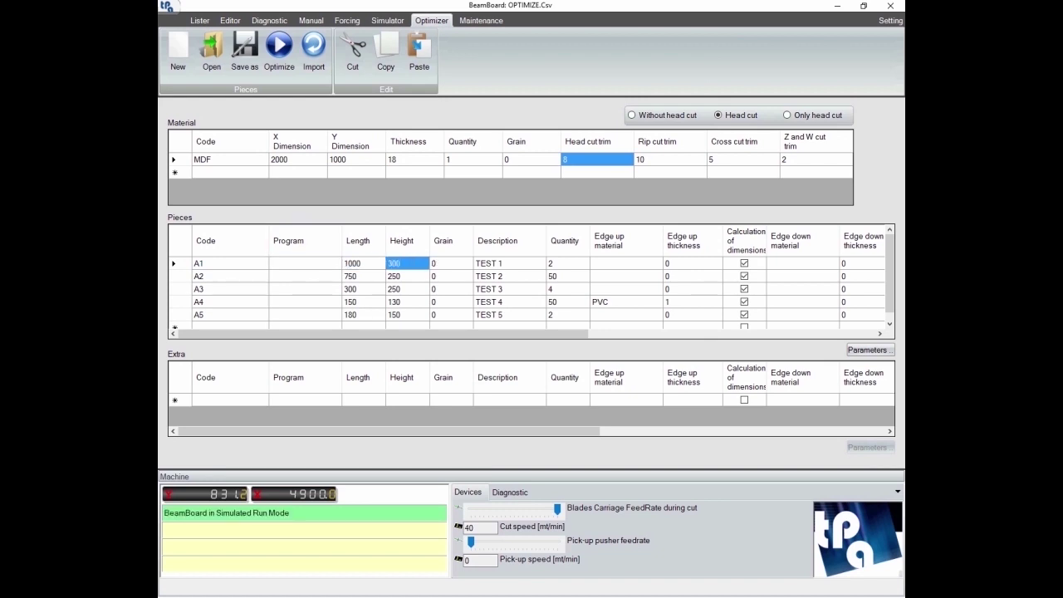
click(451, 263)
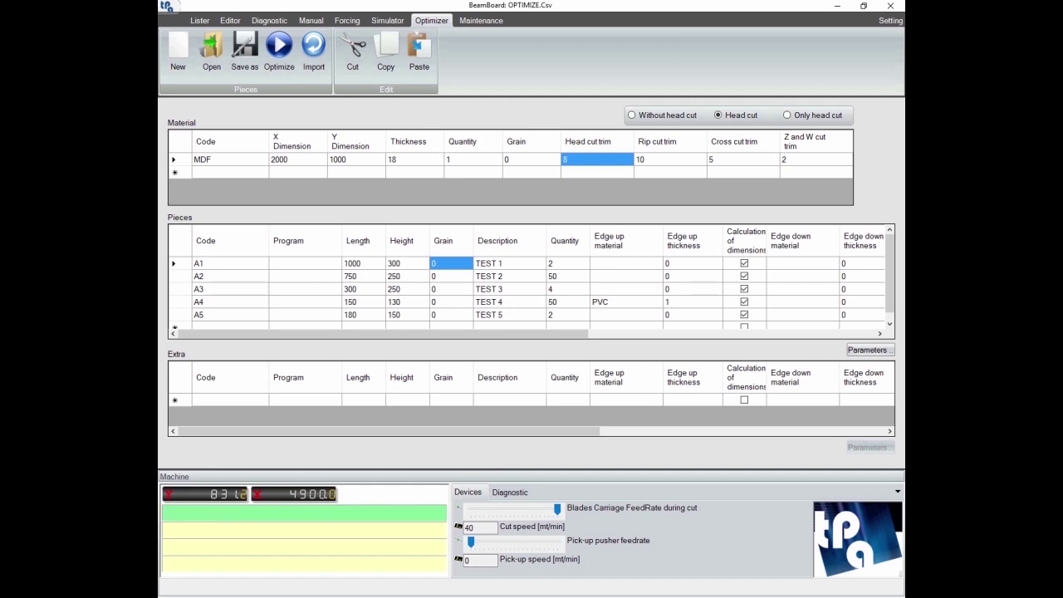
click(568, 263)
key(Down)
key(Down)
key(Down)
key(Down)
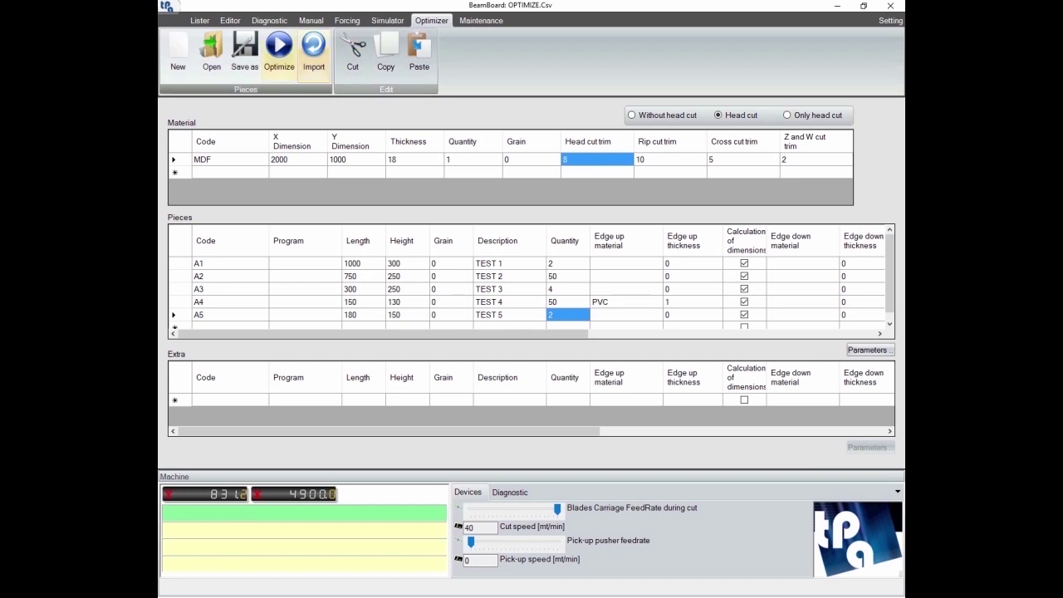
Run the optimization on the loaded material and pieces, accepting the dialogs that follow.
click(279, 53)
click(644, 333)
click(567, 308)
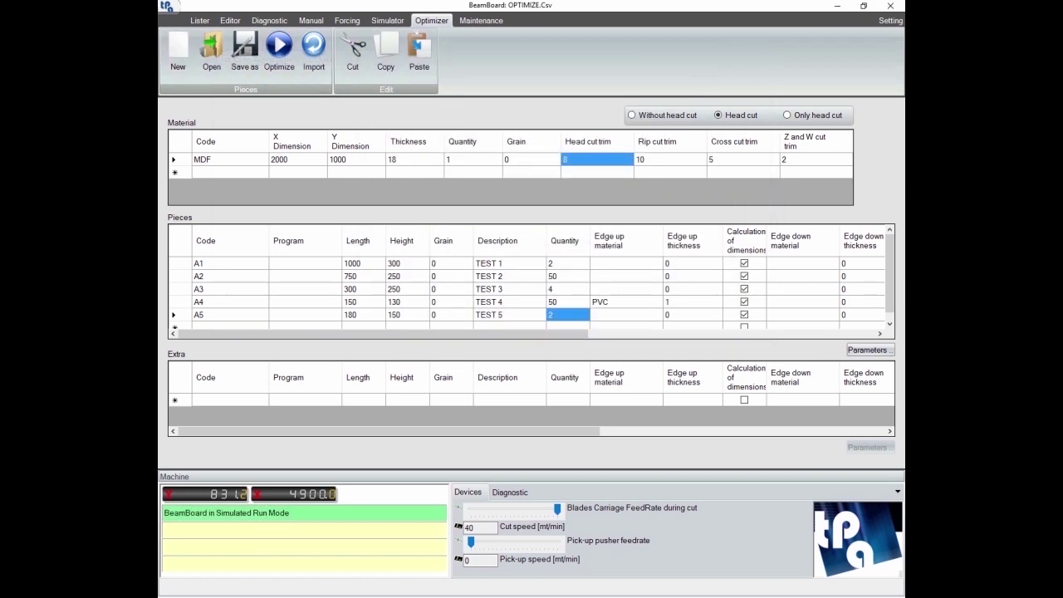
click(568, 344)
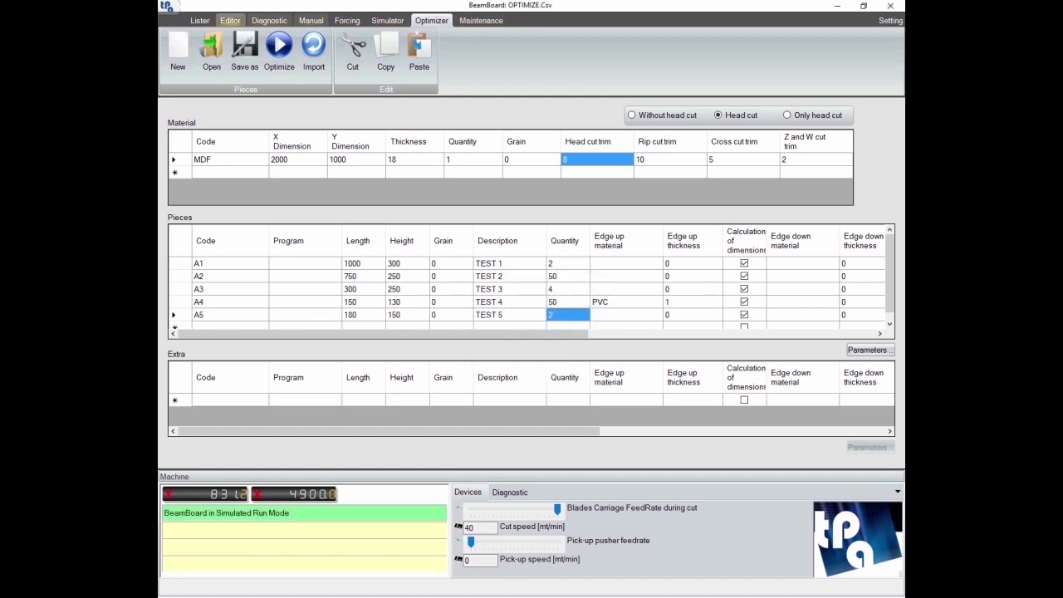
Open the OPTIMIZE.Xmlst list in the Lister and display the OPTIMIZE_001 cutting pattern.
click(199, 20)
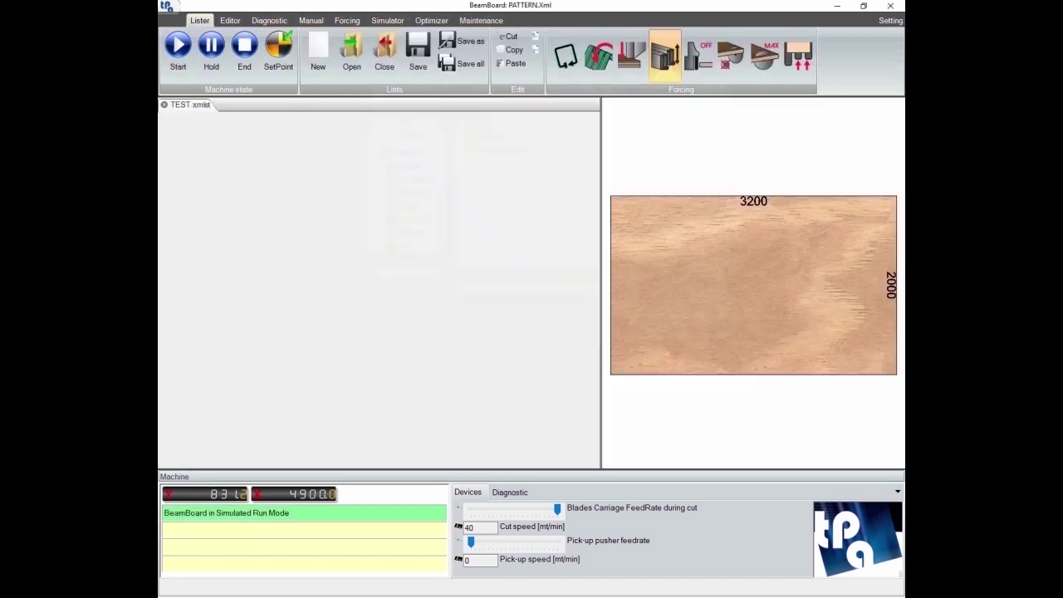
click(352, 54)
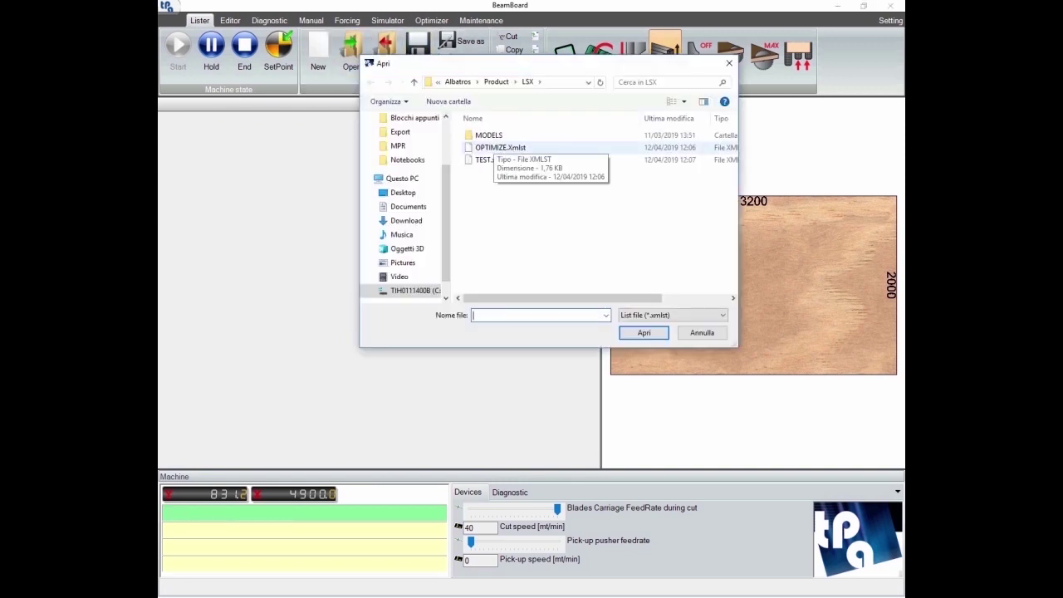
double_click(500, 148)
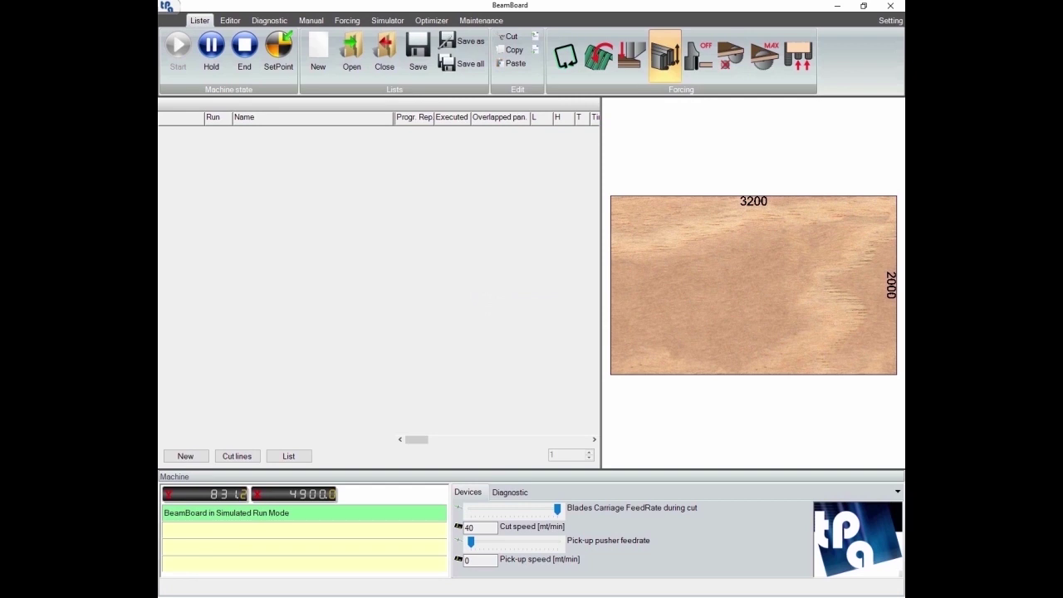
click(500, 145)
click(313, 132)
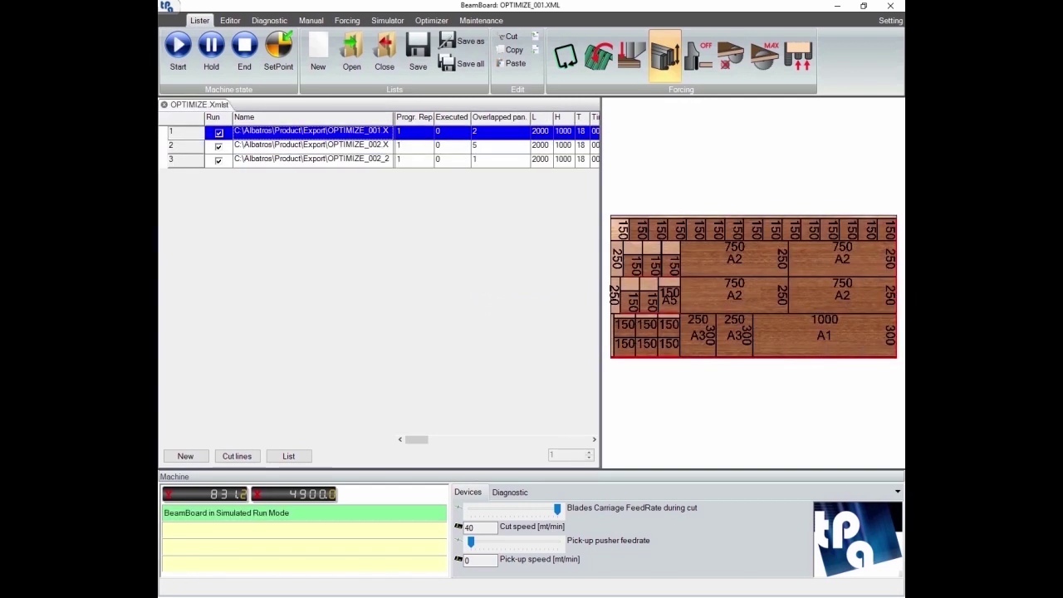
Widen the list area and its Name column, and review the OPTIMIZE_002 and OPTIMIZE_002_2 patterns.
drag(602, 280, 629, 280)
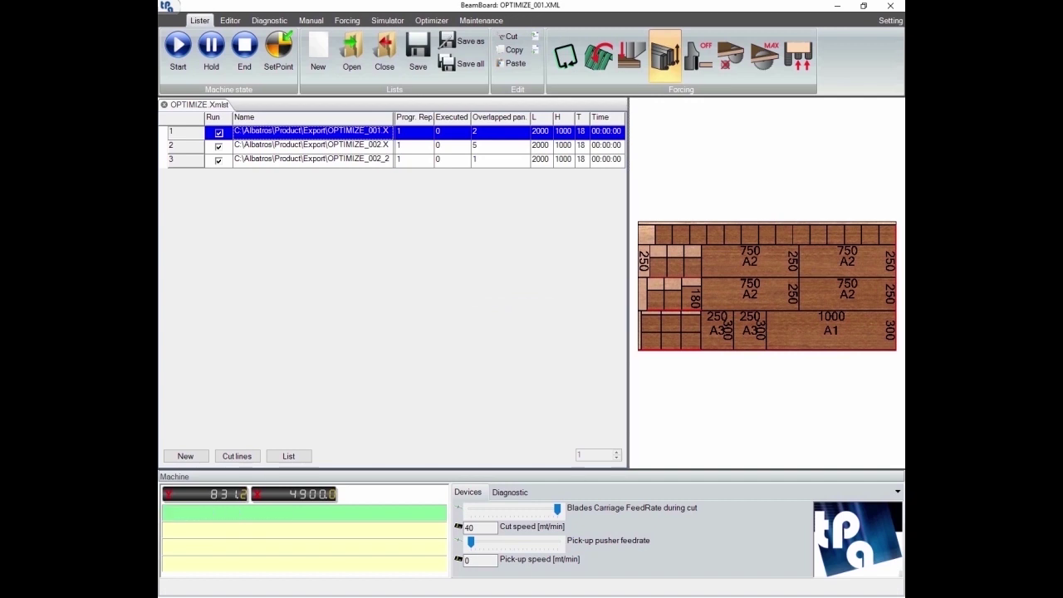
click(312, 145)
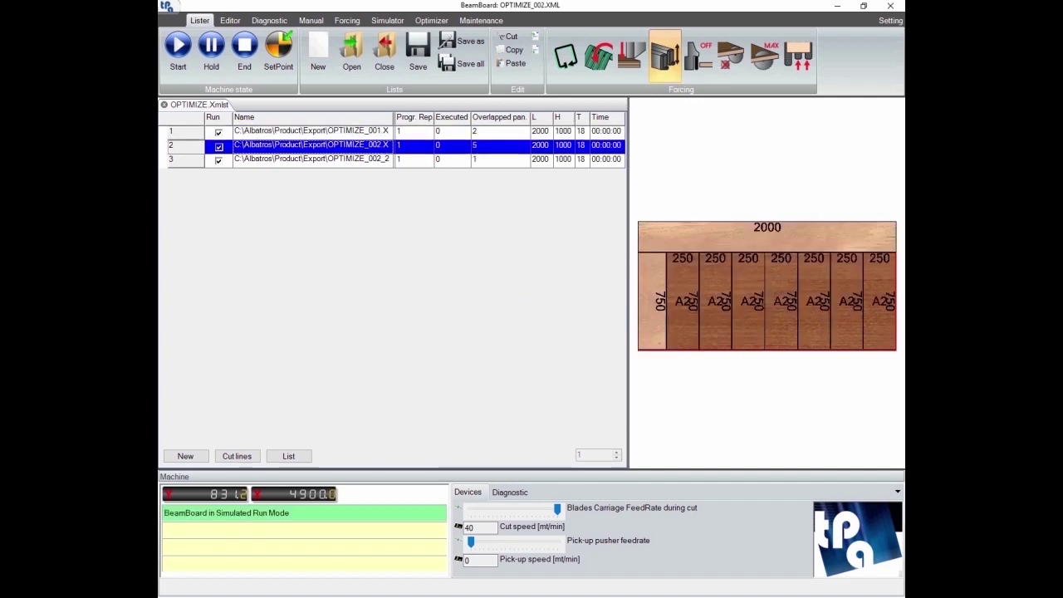
drag(394, 117, 407, 117)
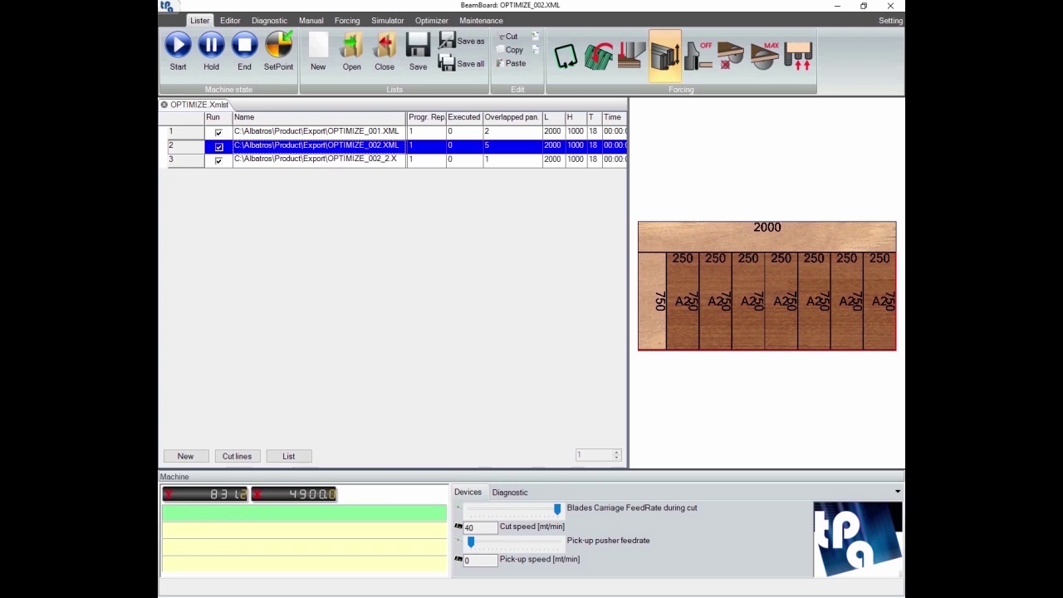
click(319, 160)
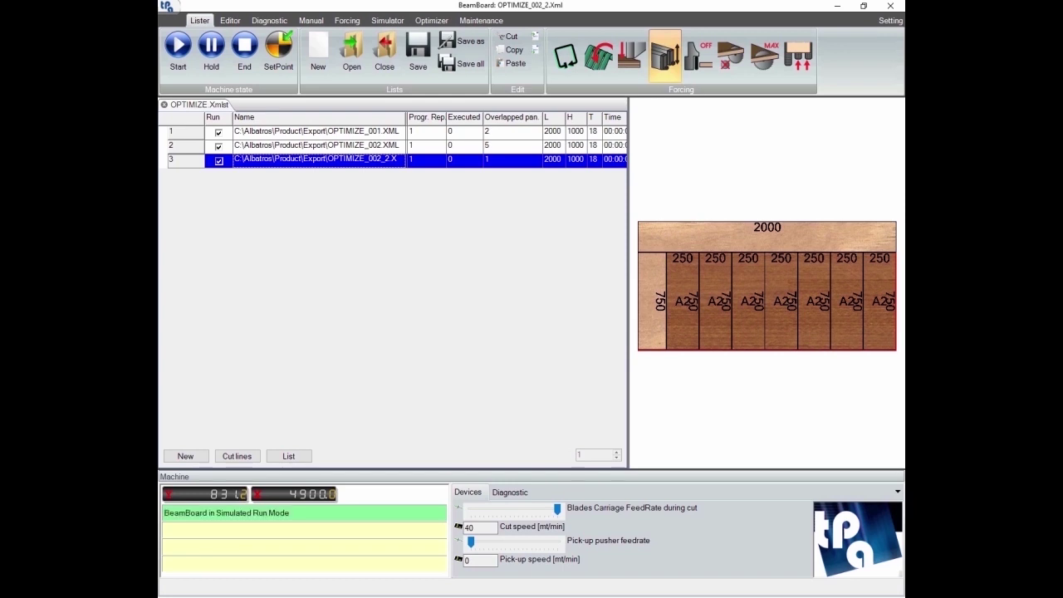
click(512, 146)
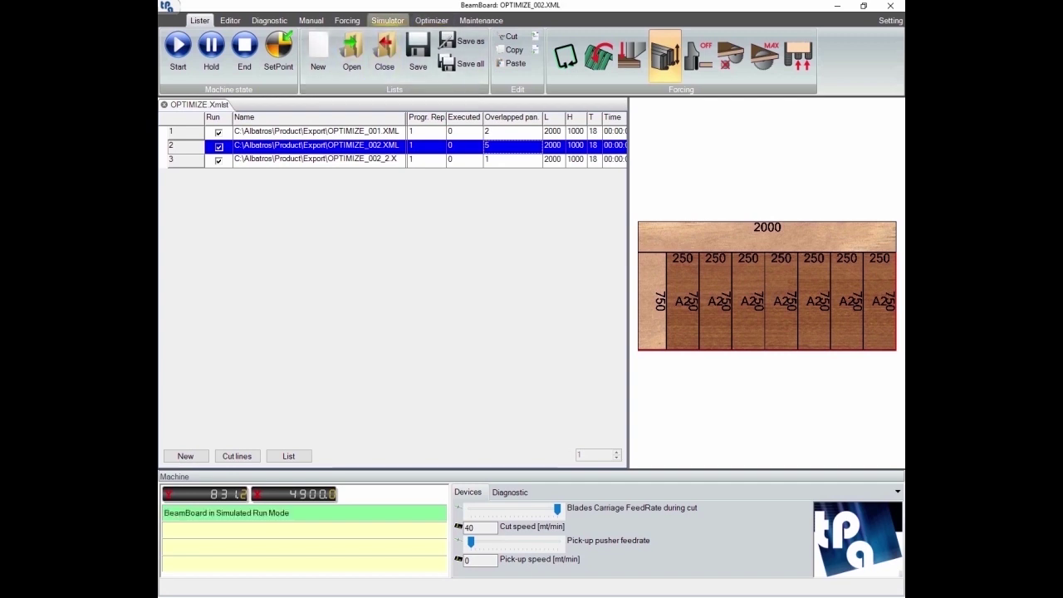
Load the OPTIMIZE_001 pattern in the simulator and resume its execution from the selected cut.
click(388, 19)
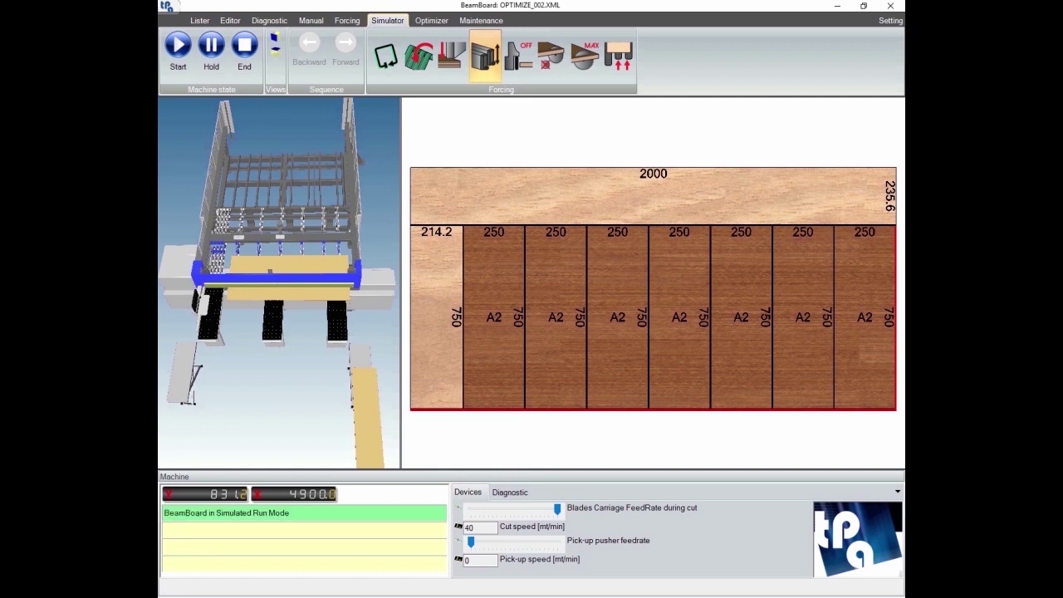
click(200, 20)
click(366, 131)
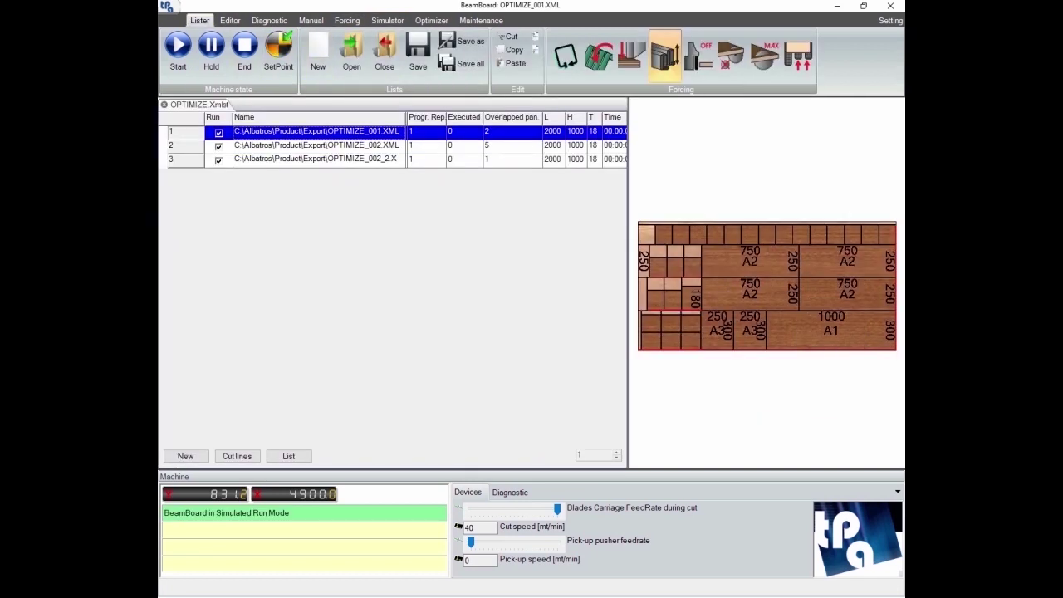
click(387, 20)
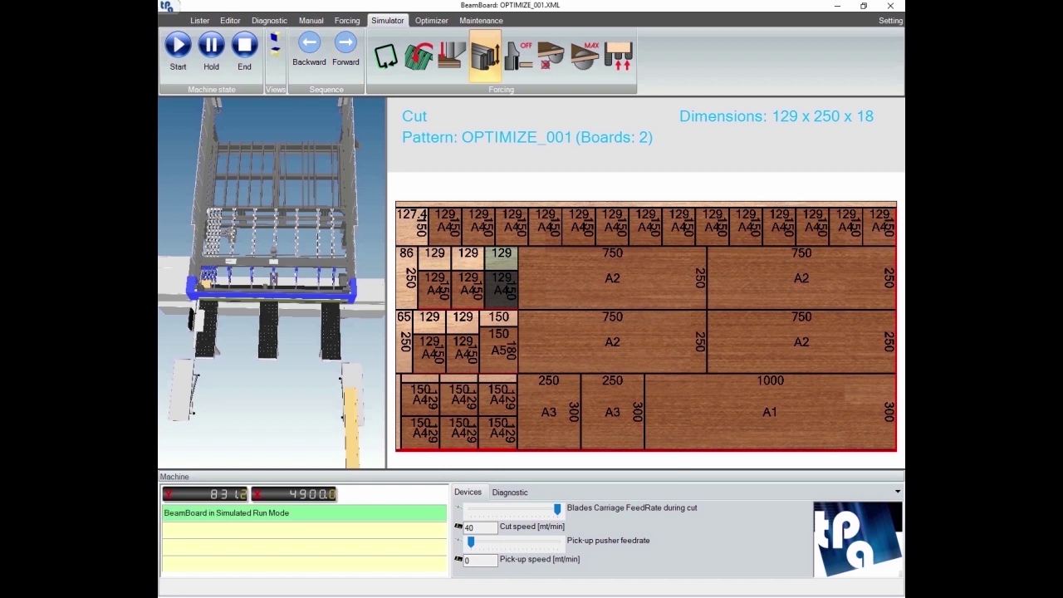
click(178, 55)
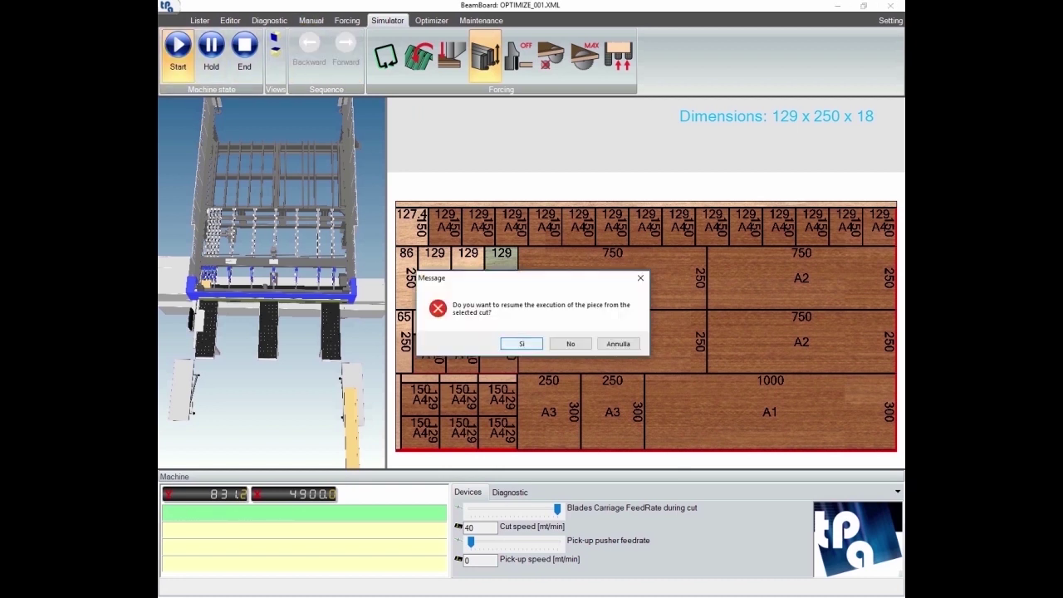
key(Return)
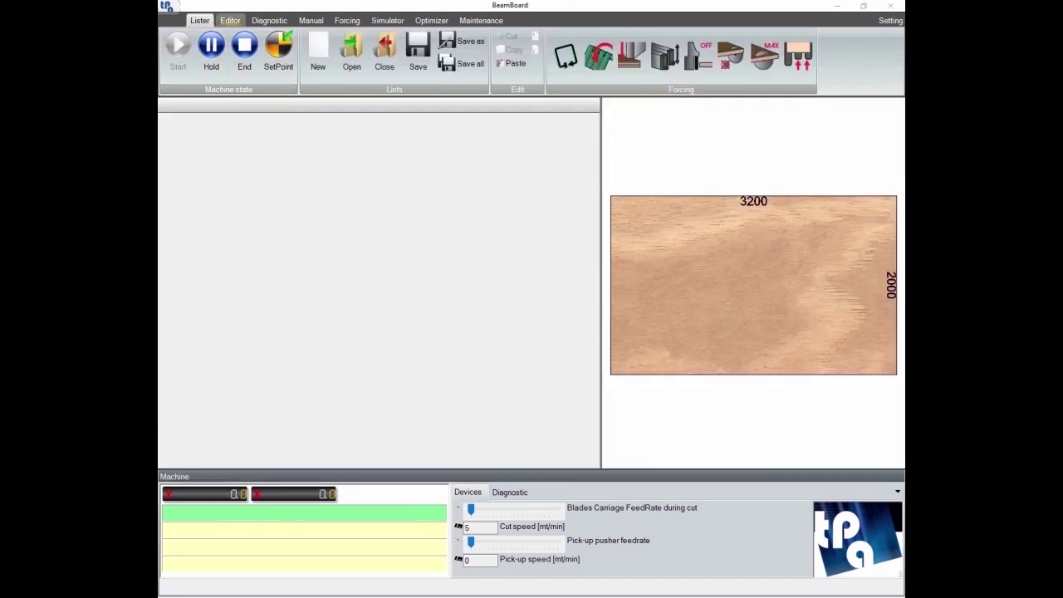
Add a Rip-cut at position 575 as the first cut of the pattern in the Editor.
click(230, 20)
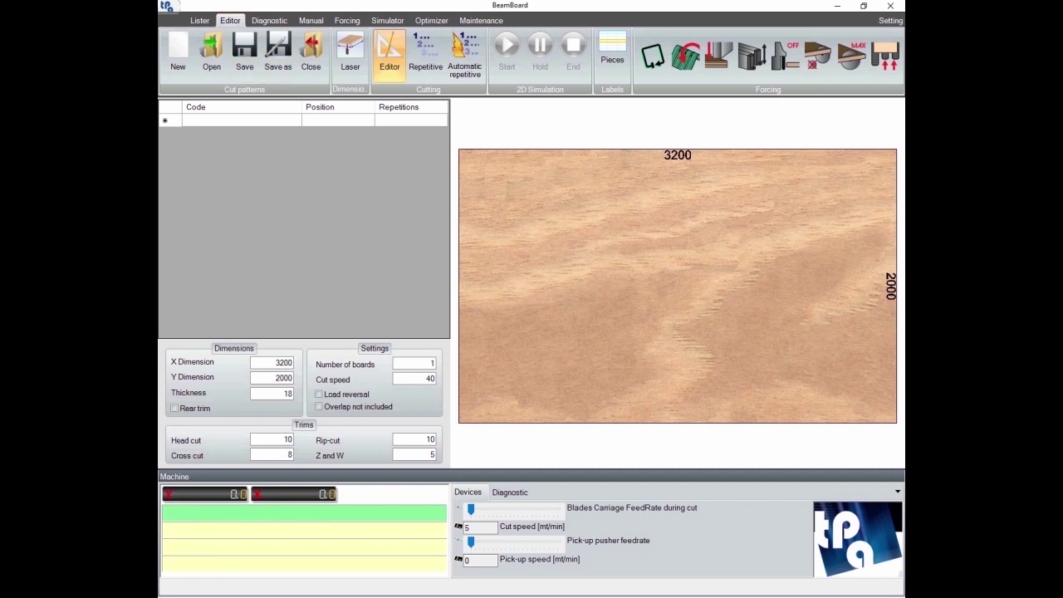
click(241, 121)
click(242, 121)
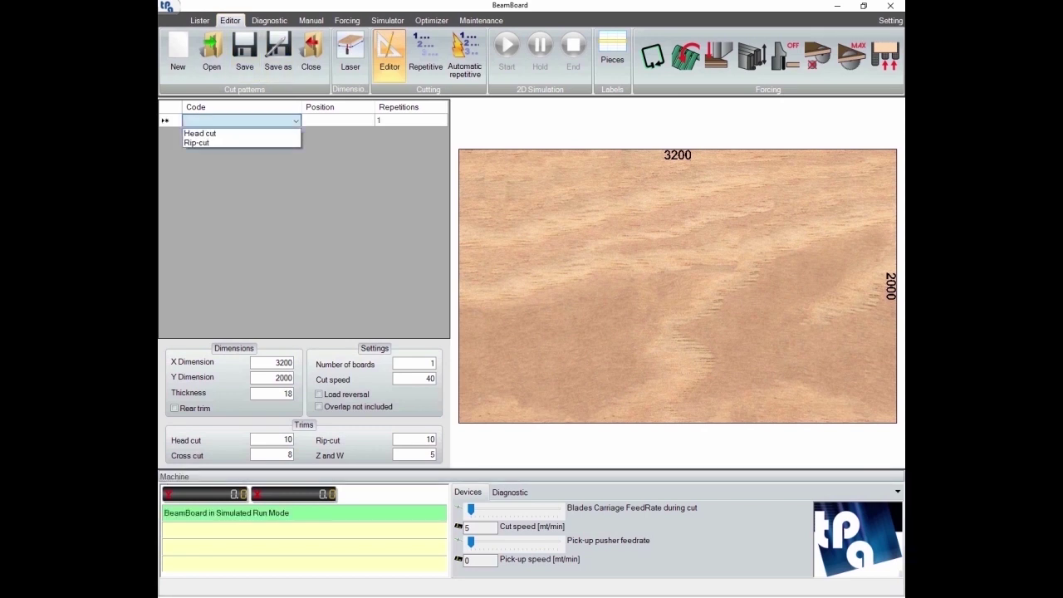
click(241, 143)
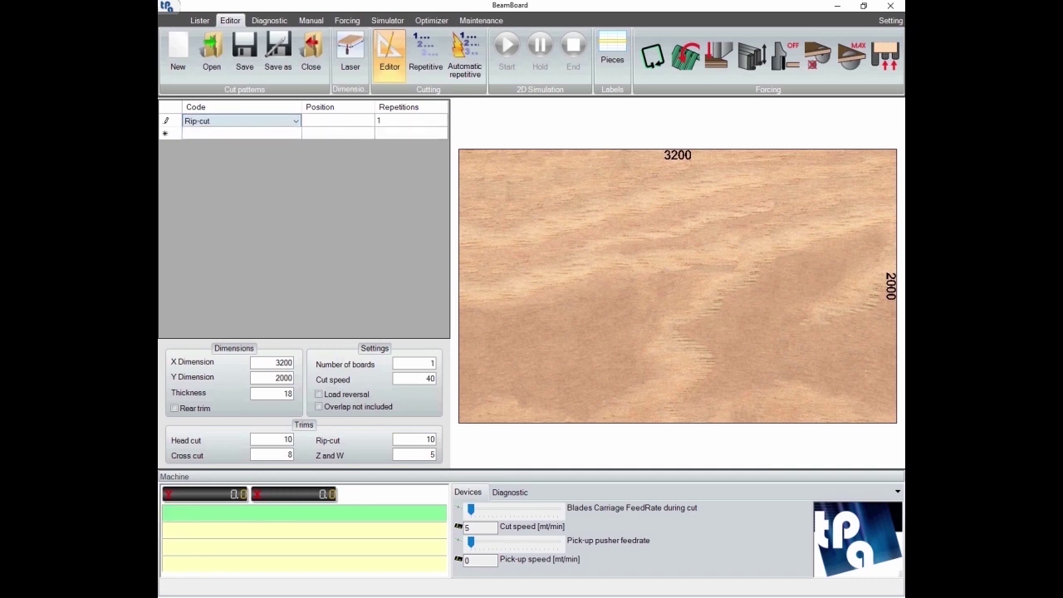
click(338, 120)
text(575)
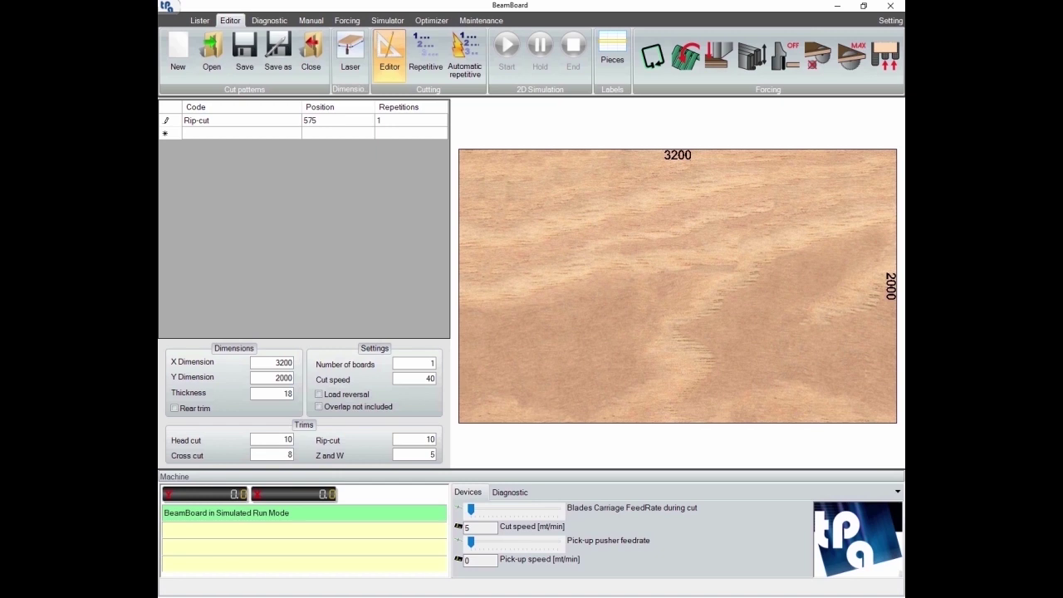
key(Return)
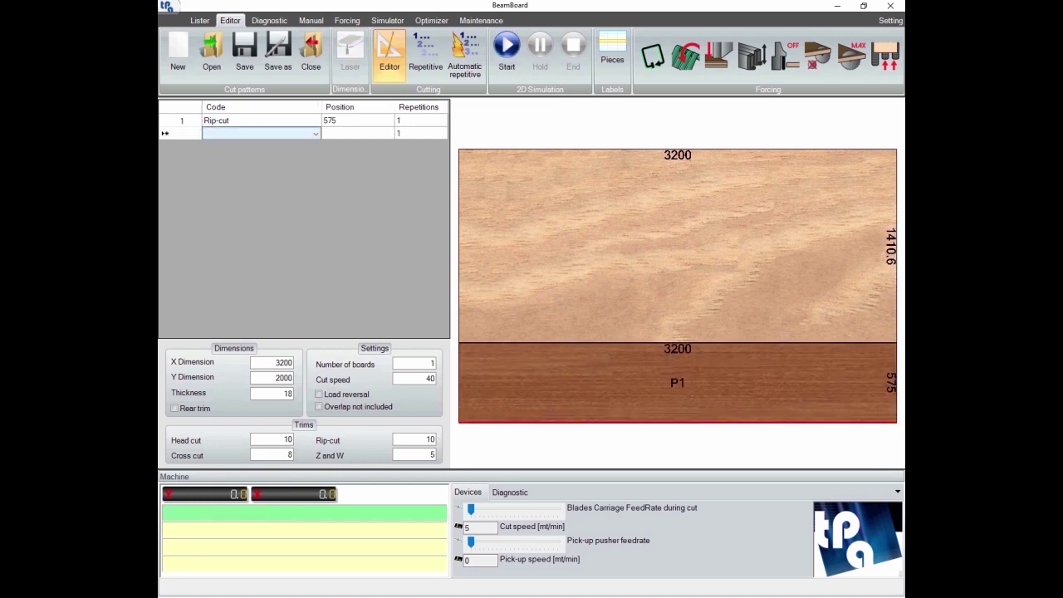
Add a Cross 1 cut at position 1700 as the second cut of the pattern.
key(Tab)
click(261, 133)
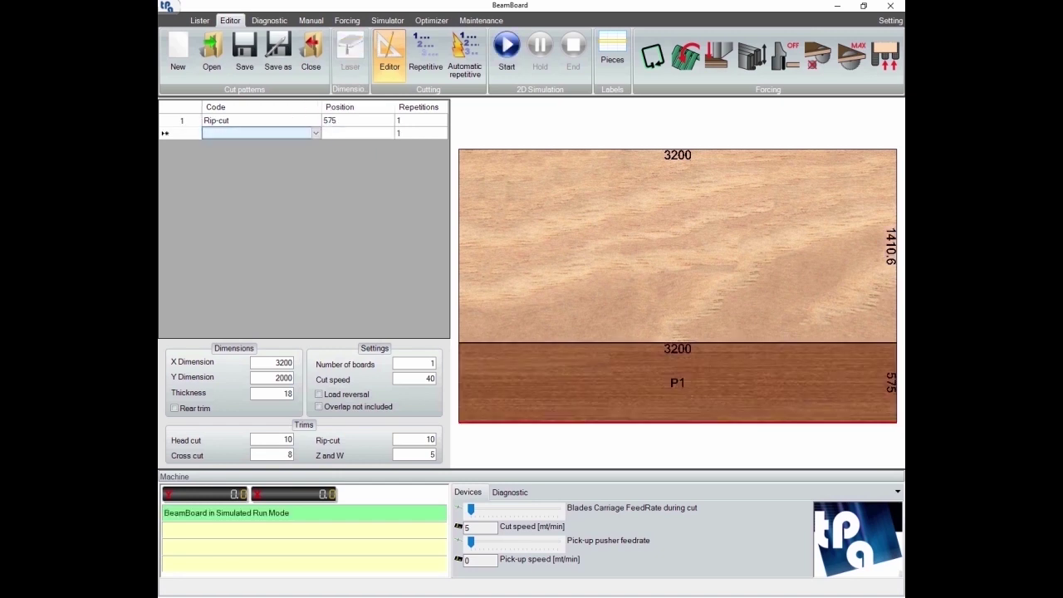
click(316, 133)
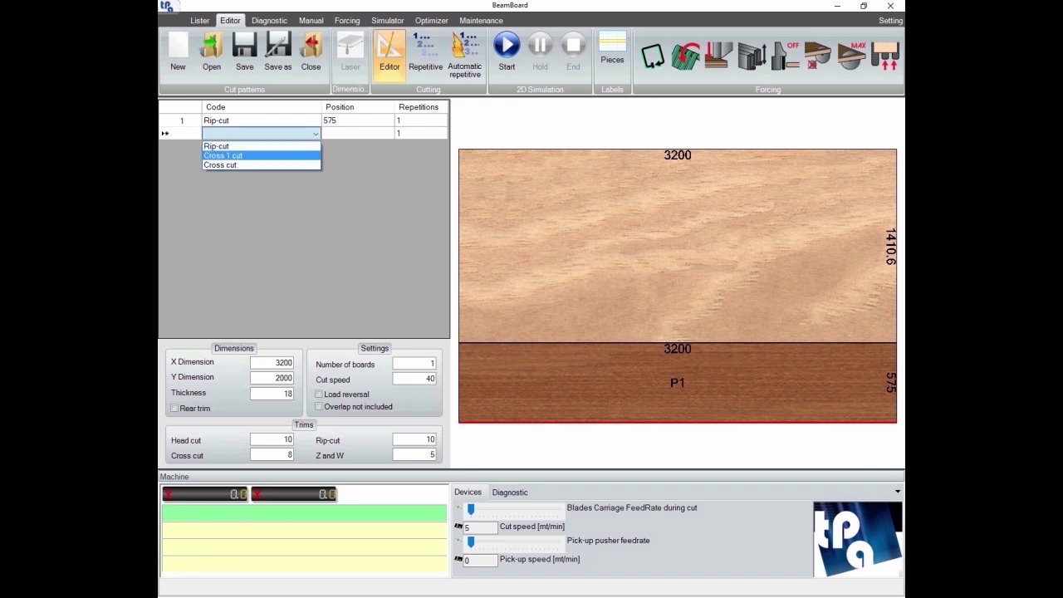
click(241, 156)
key(Tab)
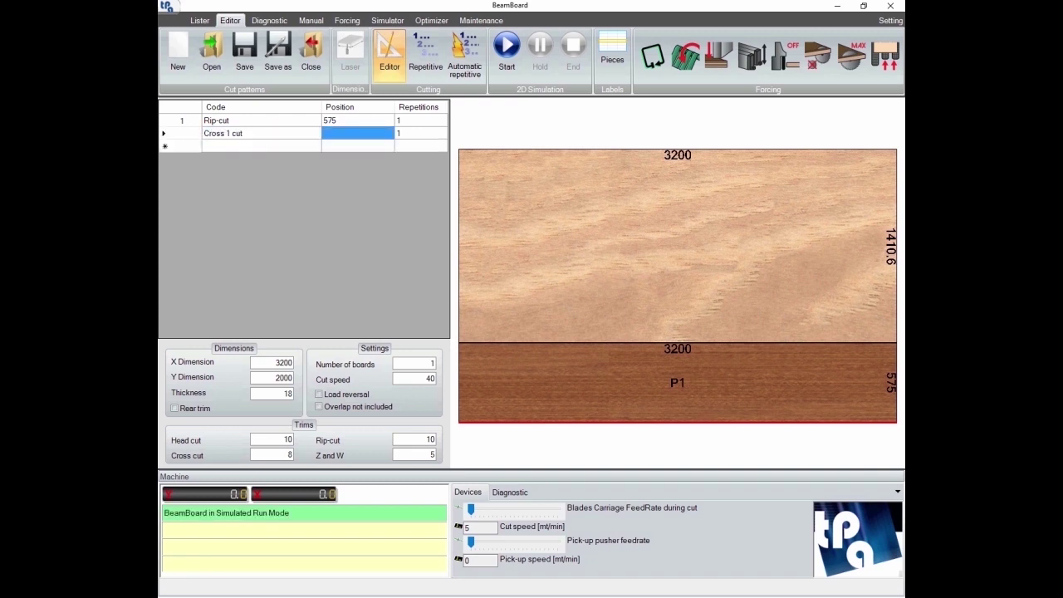
text(1700)
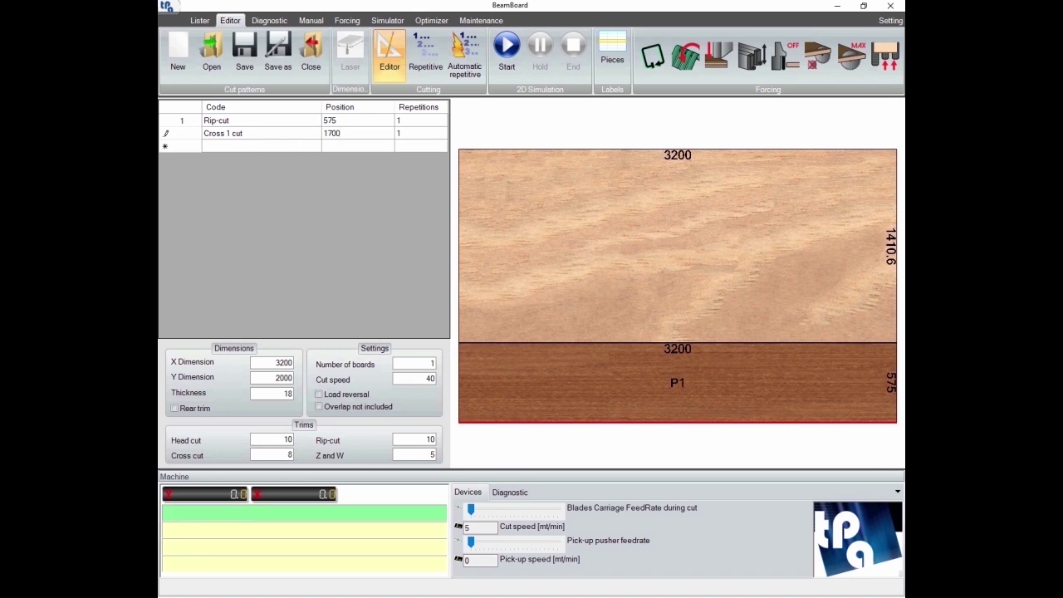
click(259, 146)
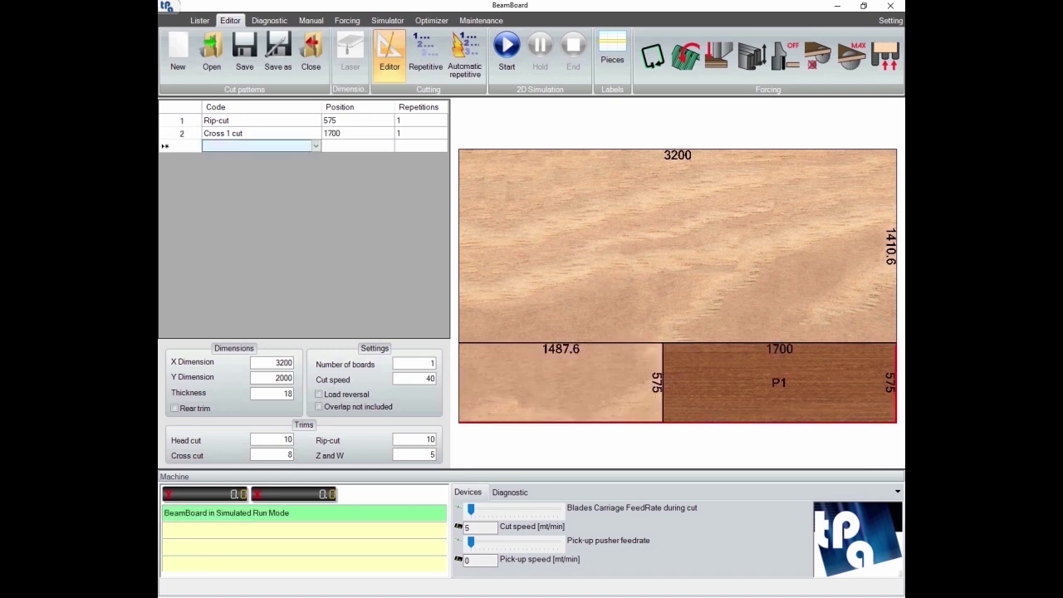
click(315, 146)
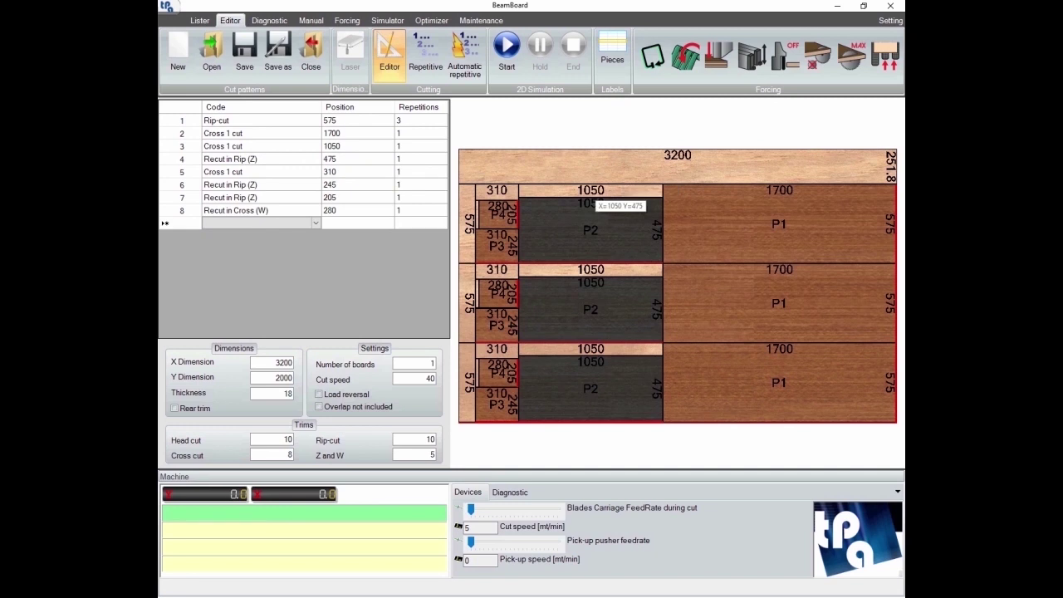
Try a window cut-out in piece P2 with horizontal and vertical centering, and discard it.
right_click(555, 248)
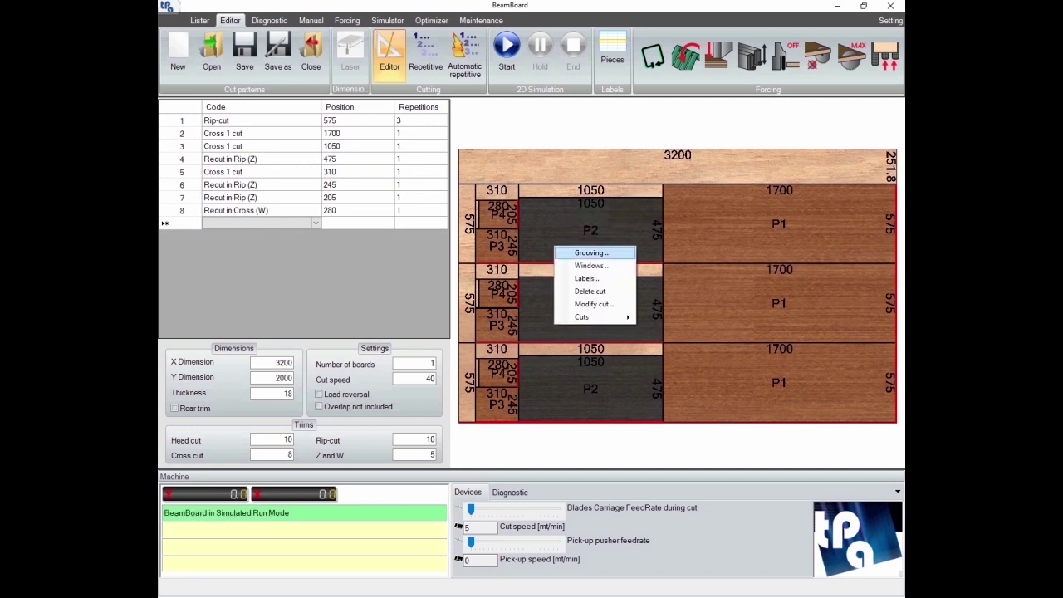
click(591, 265)
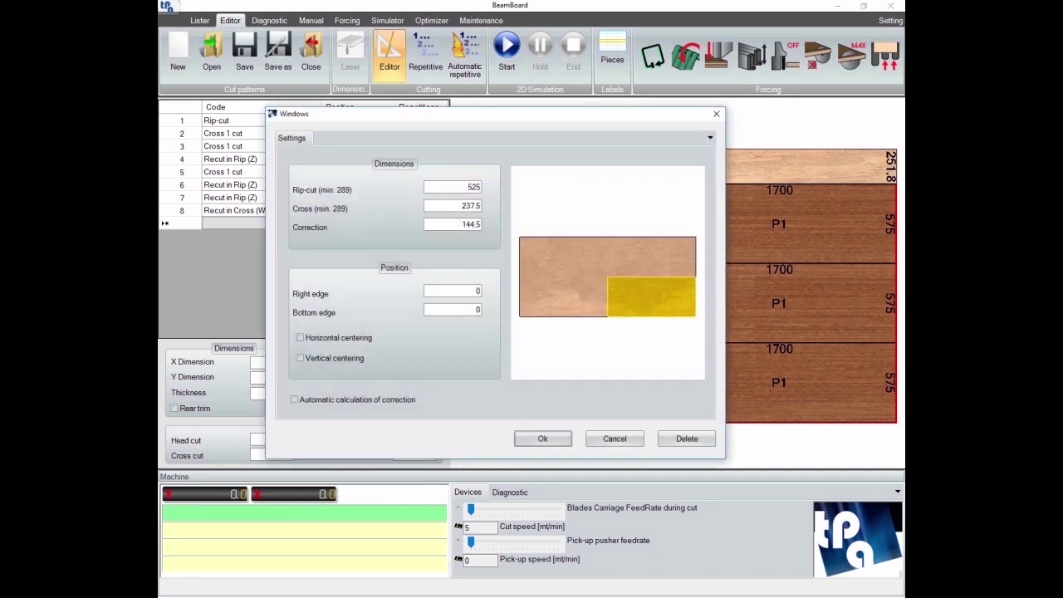
click(301, 338)
click(300, 358)
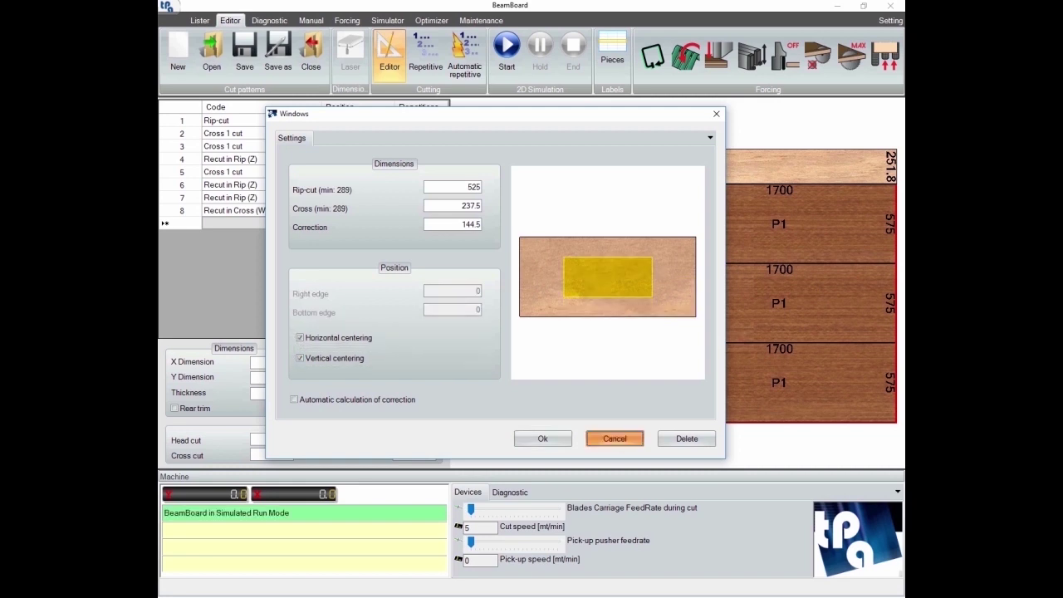
click(615, 439)
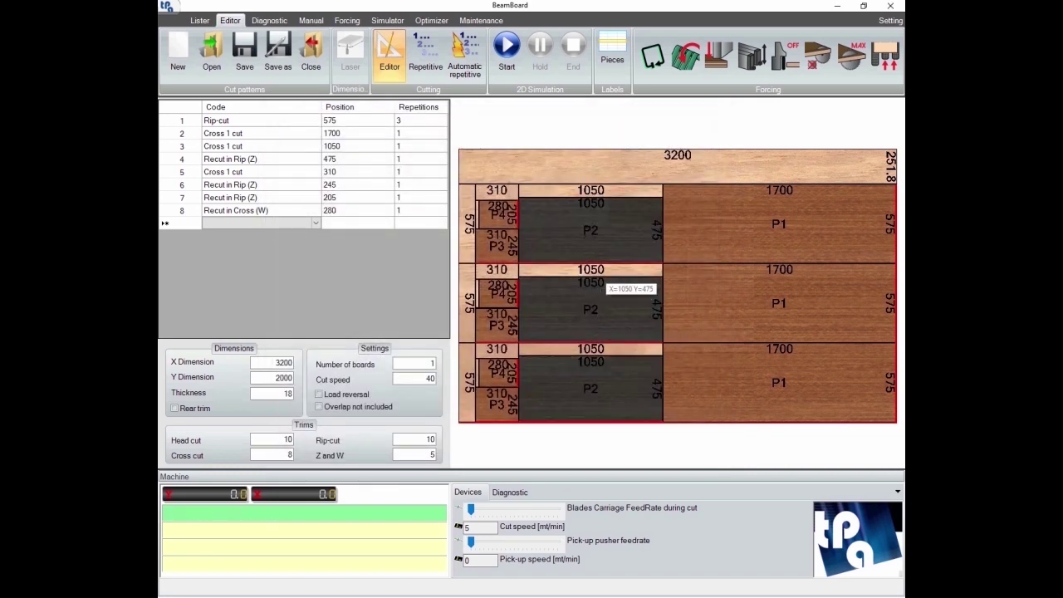
click(612, 286)
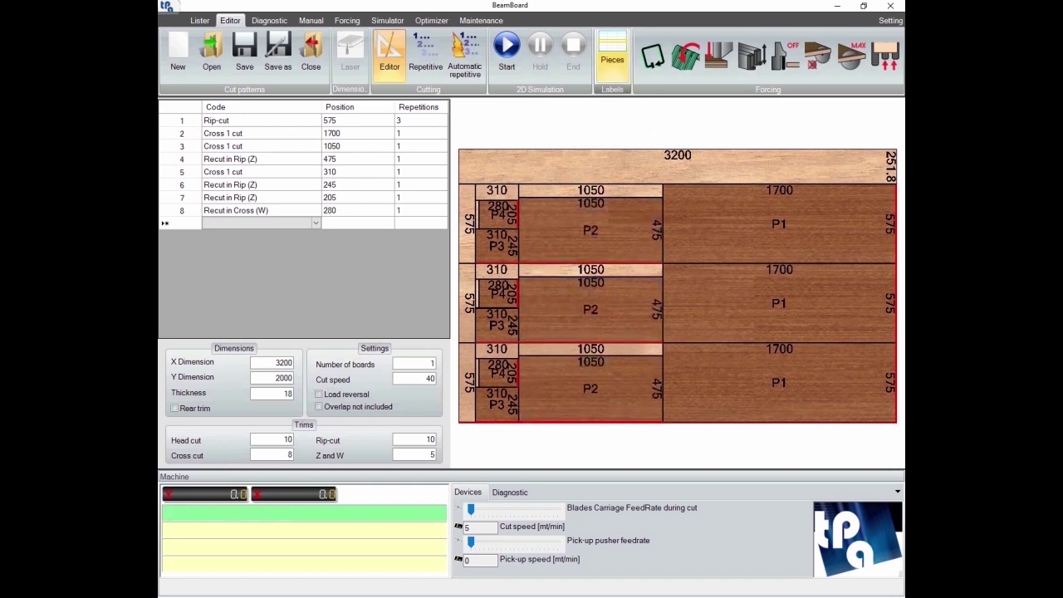
Open the label data of the pieces and give P1 the description TEST 1 and the material MDF.
click(612, 51)
drag(497, 131, 380, 114)
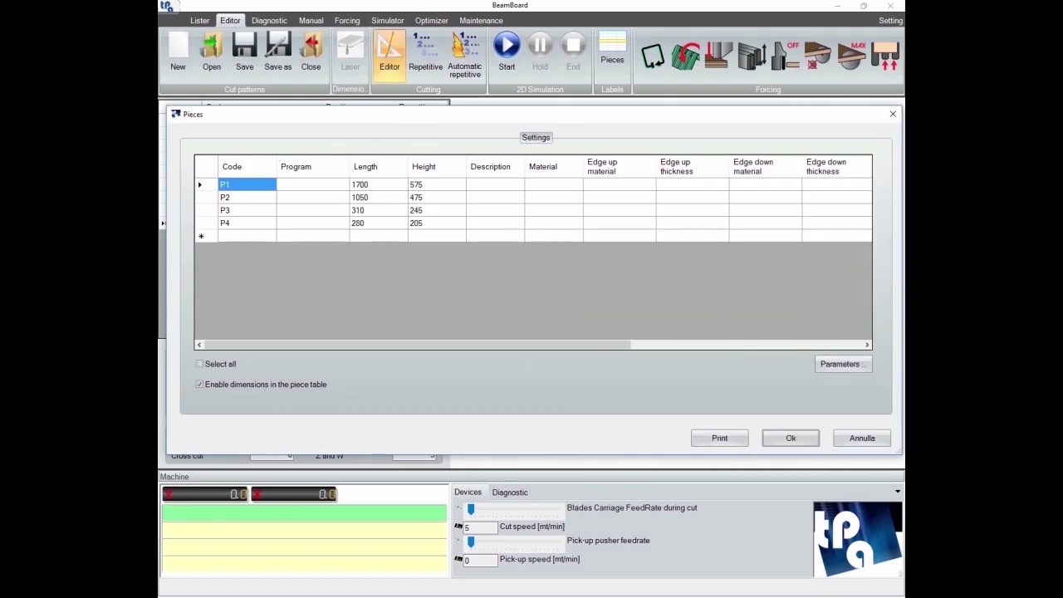
click(495, 185)
click(495, 185)
text(TEST 1)
key(Tab)
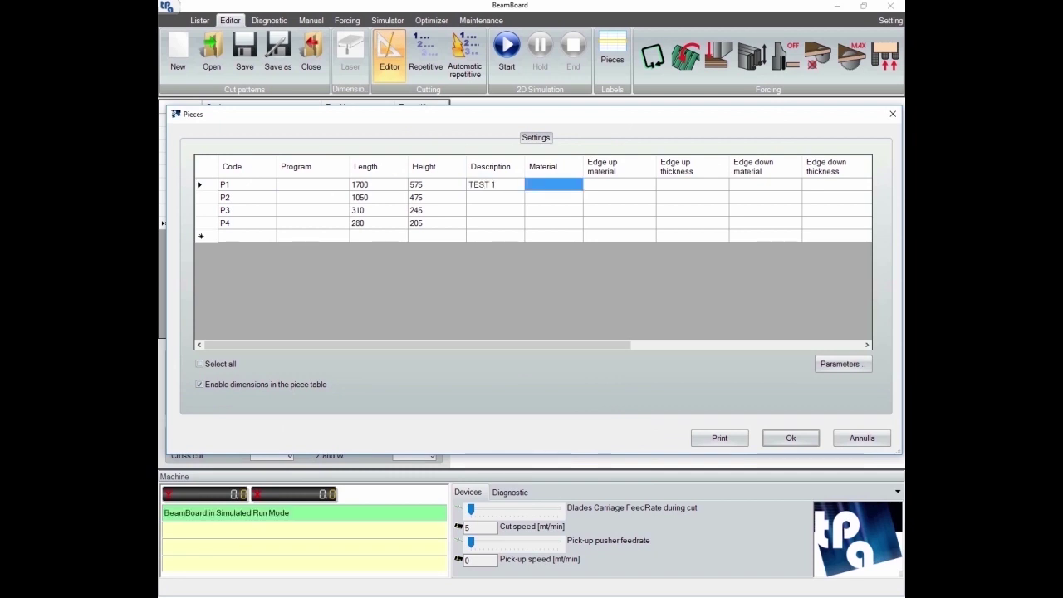
text(MDF)
key(Tab)
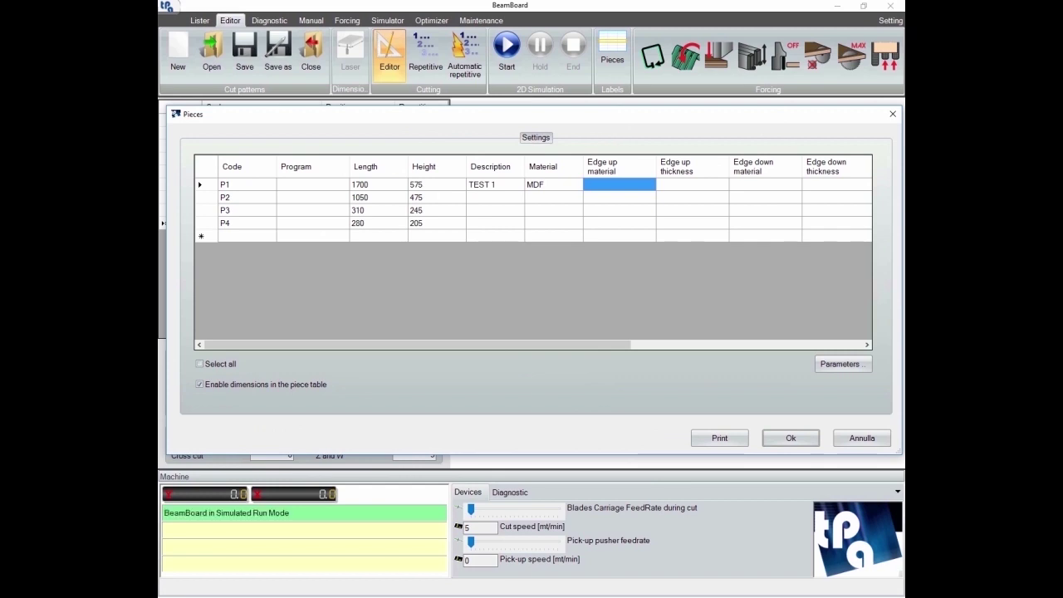
Set P1's upper edge to PVC with thickness 1 and its right edge to PVC with thickness 2.
text(PVC)
key(Tab)
text(1)
key(Tab)
key(Tab)
key(Tab)
key(Tab)
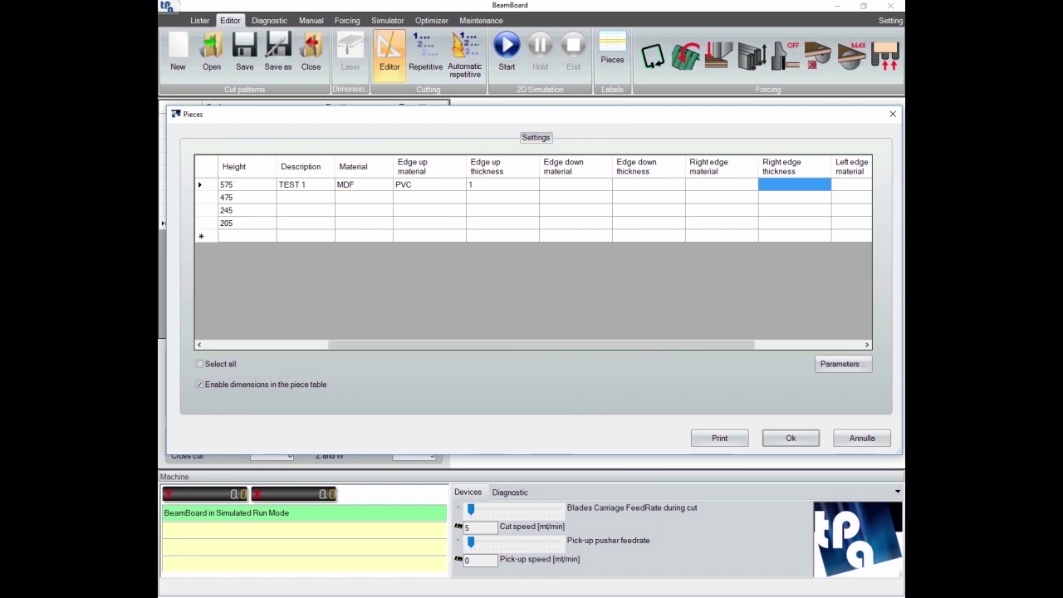
key(shift+Tab)
text(PVC)
key(Tab)
text(2)
click(649, 185)
Set Parameter 1 of piece P1 to PARAM 1 in the additional piece parameters.
click(844, 364)
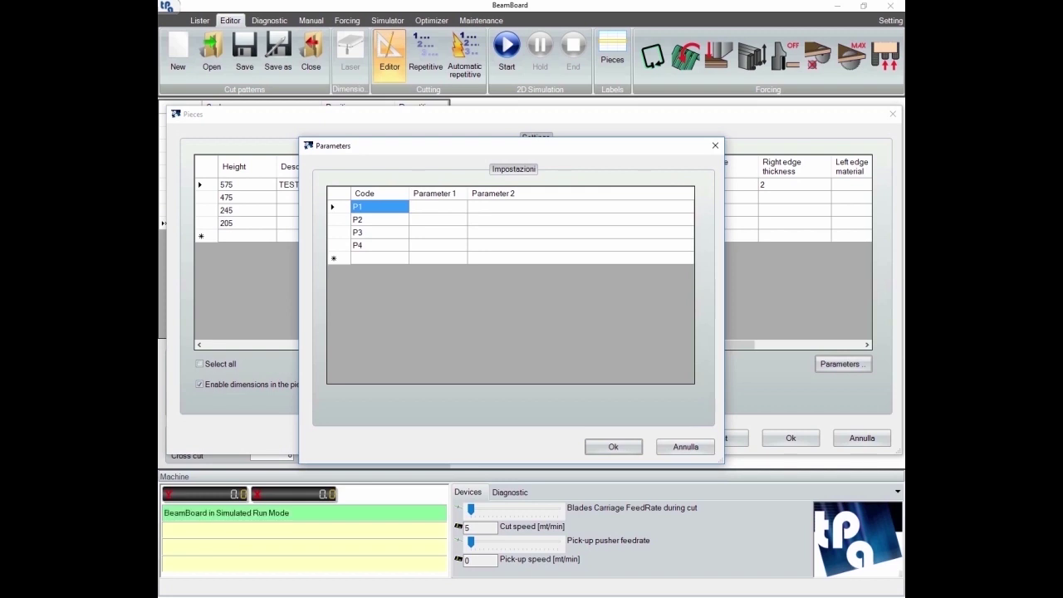
click(438, 207)
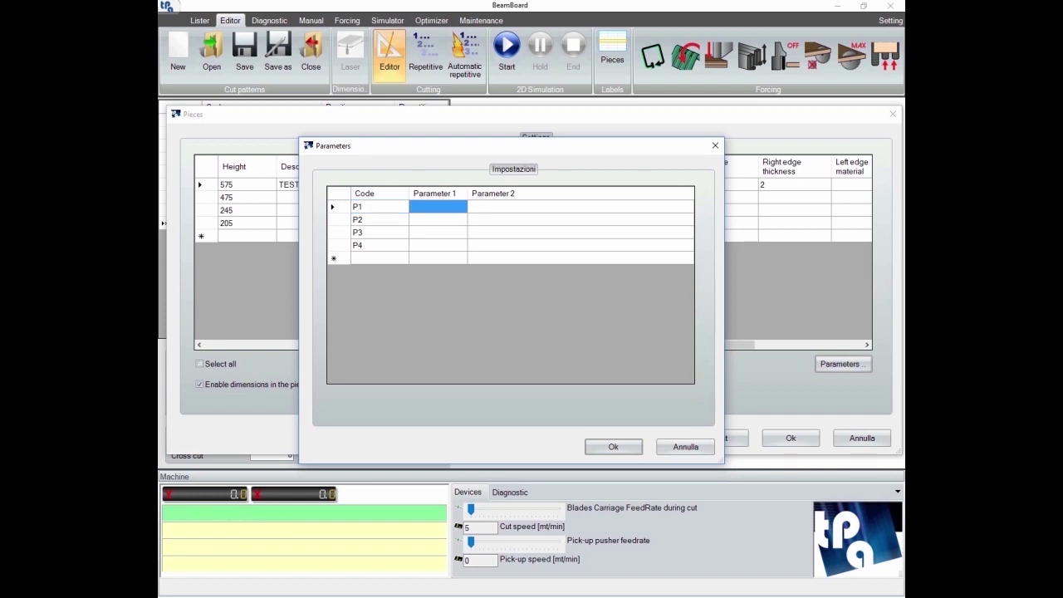
text(PARAM)
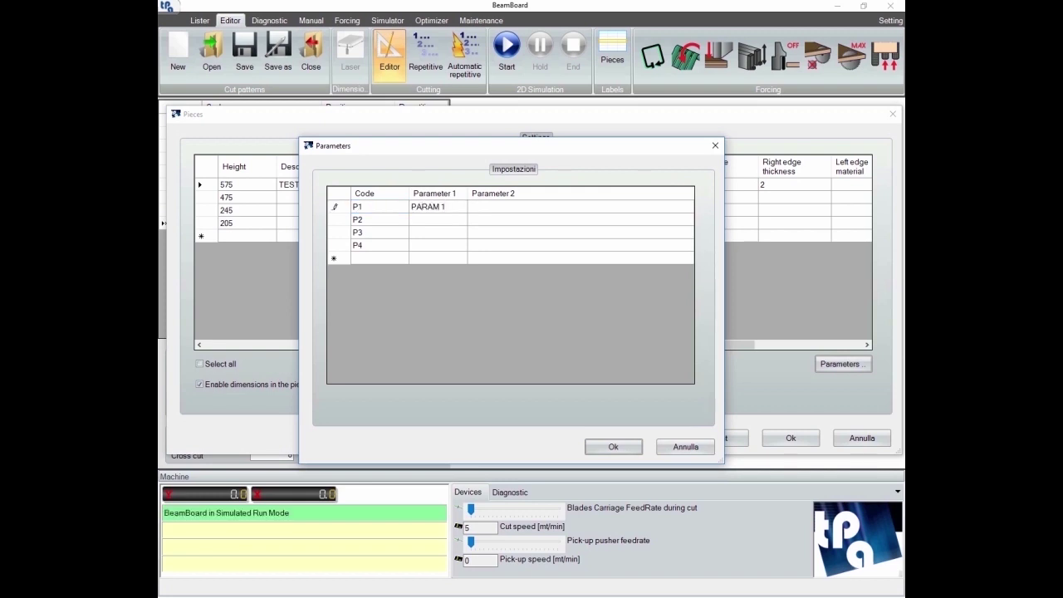
text( 1)
key(Return)
click(613, 447)
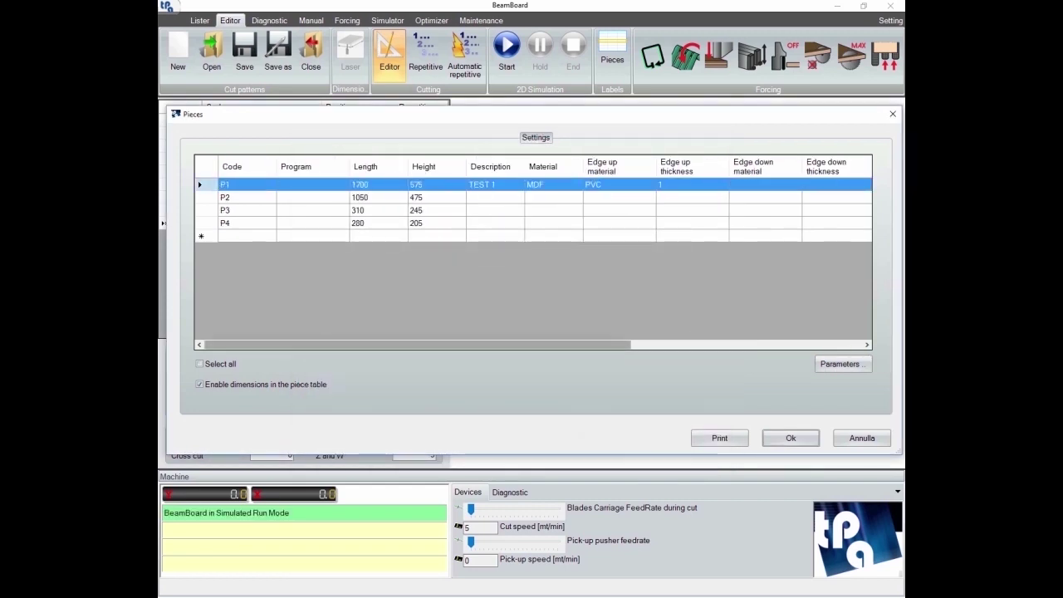
Print one label for piece P1, close the label image, and accept the piece data.
click(720, 438)
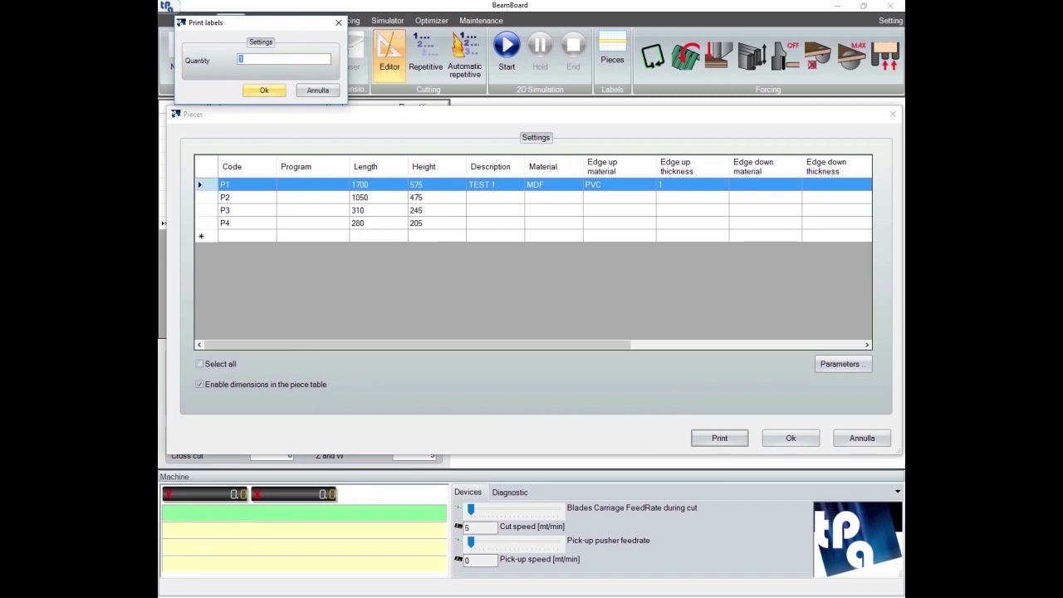
click(265, 89)
key(Return)
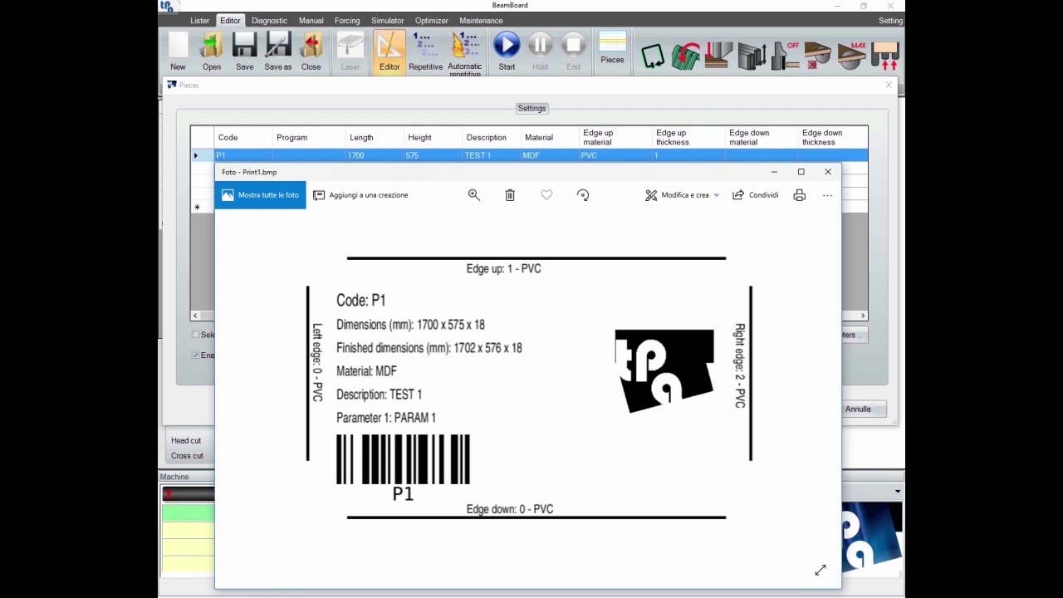
key(alt+F4)
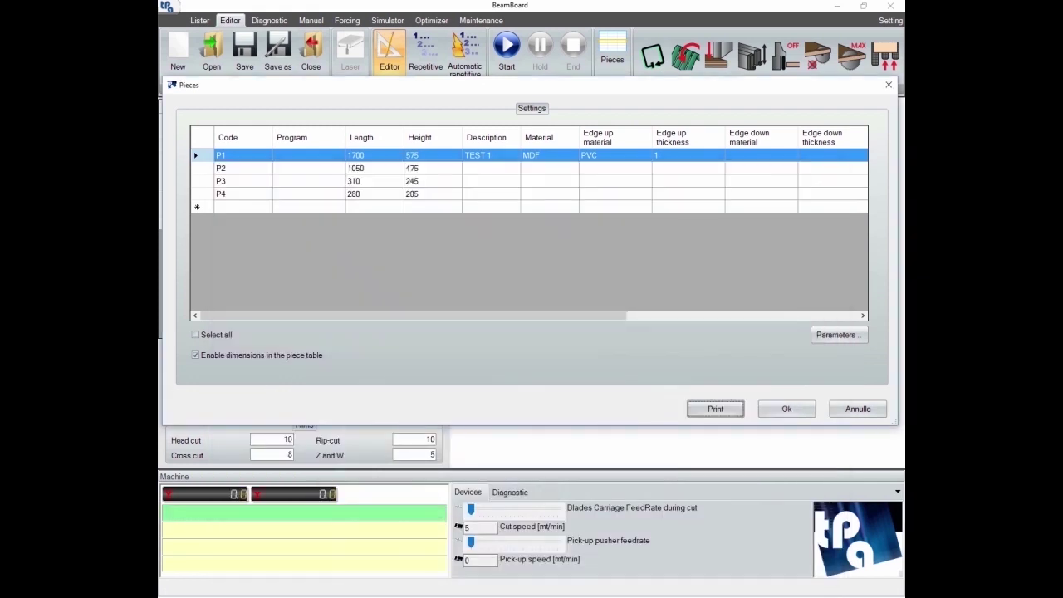
click(787, 409)
Save the cut pattern under the name PATTERN and start its 2D simulation.
click(277, 54)
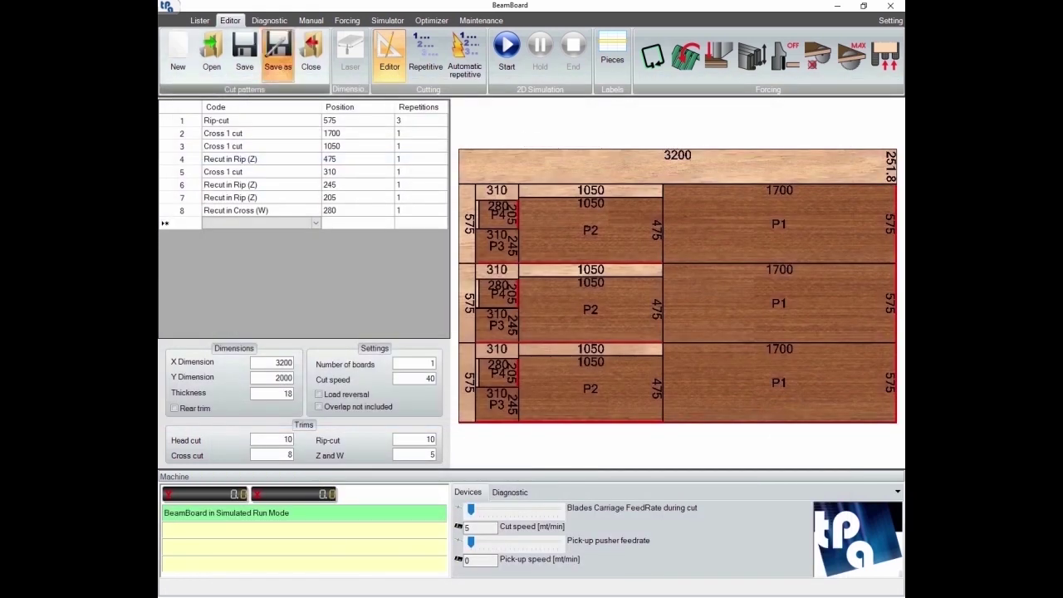
text(PATTERN)
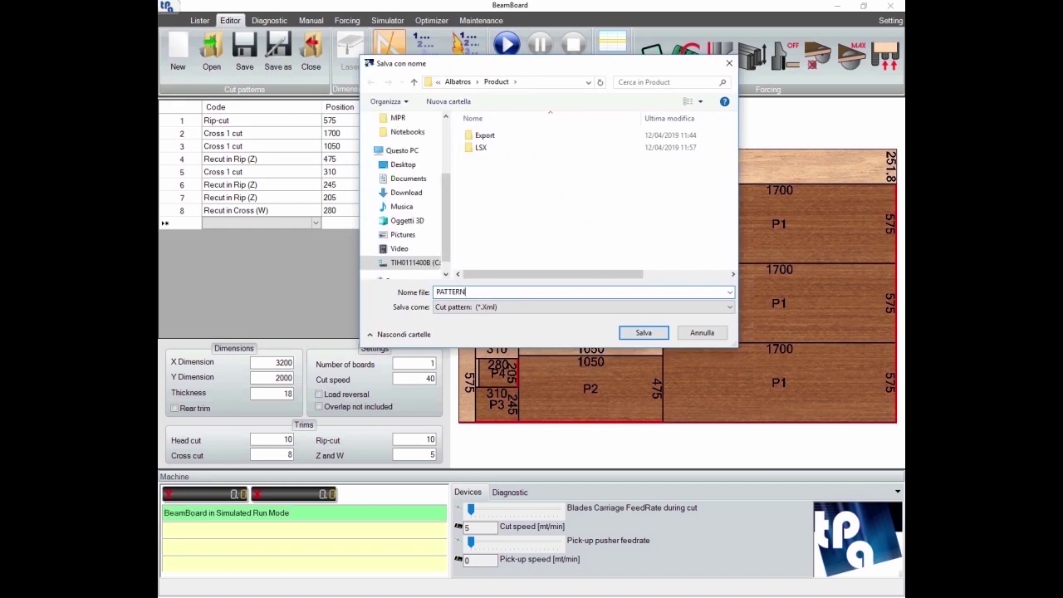
key(Return)
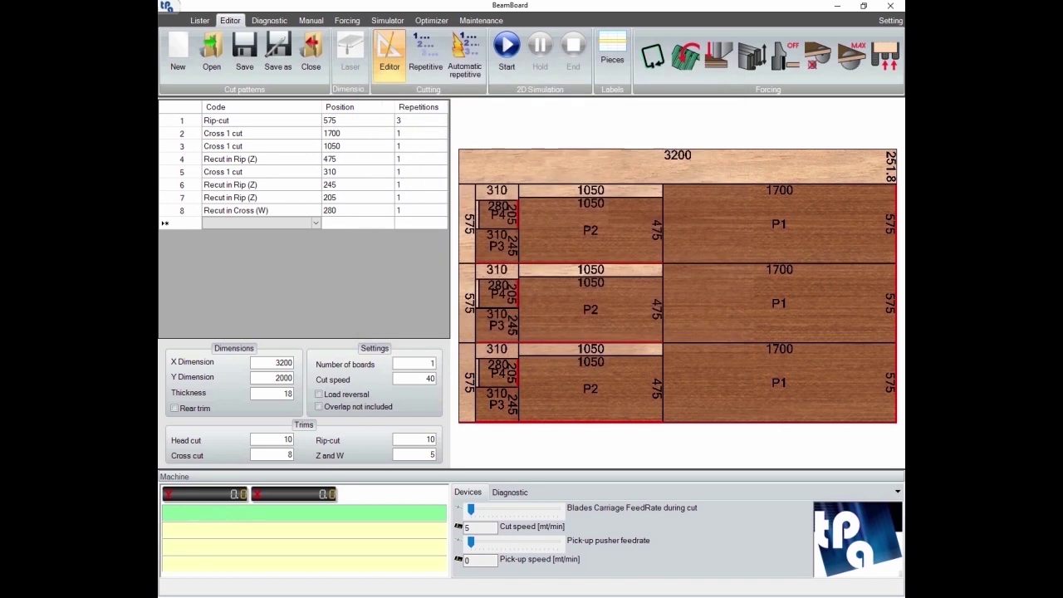
click(507, 53)
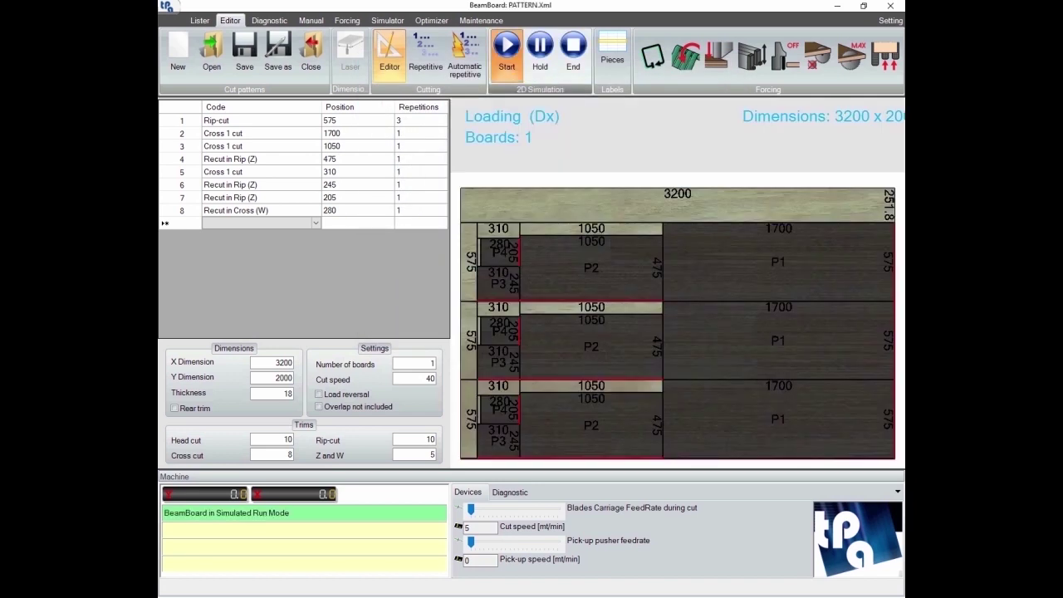